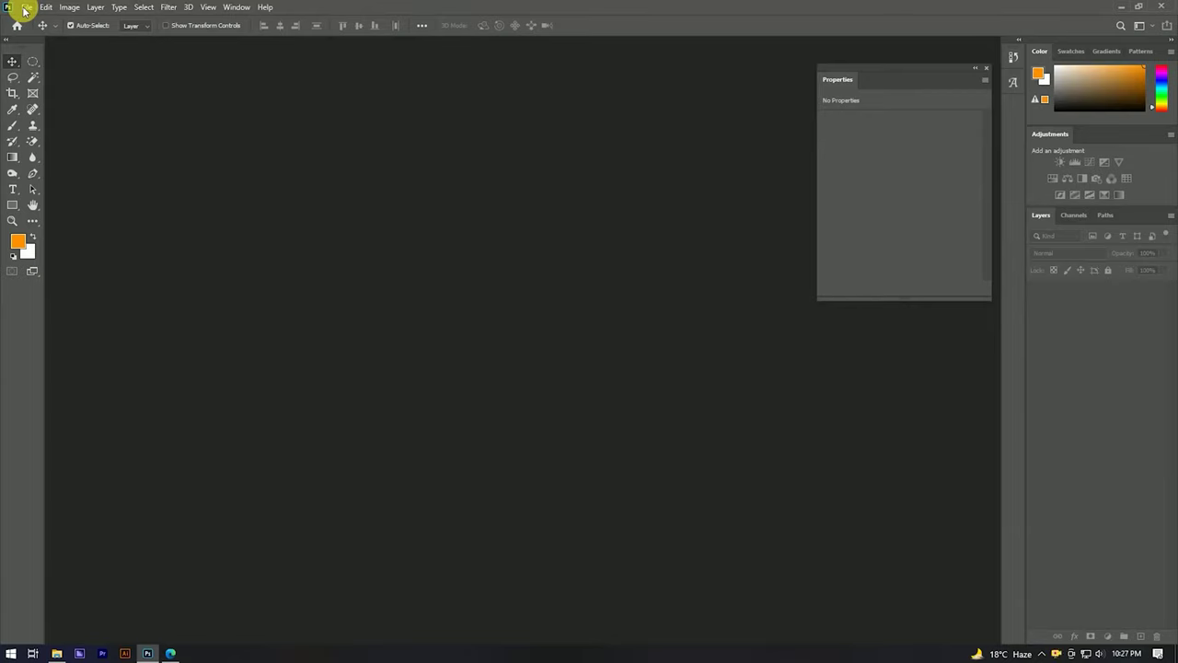
# Create a new 1500 × 2000 px document at 300 ppi.
pyautogui.click(26, 8)
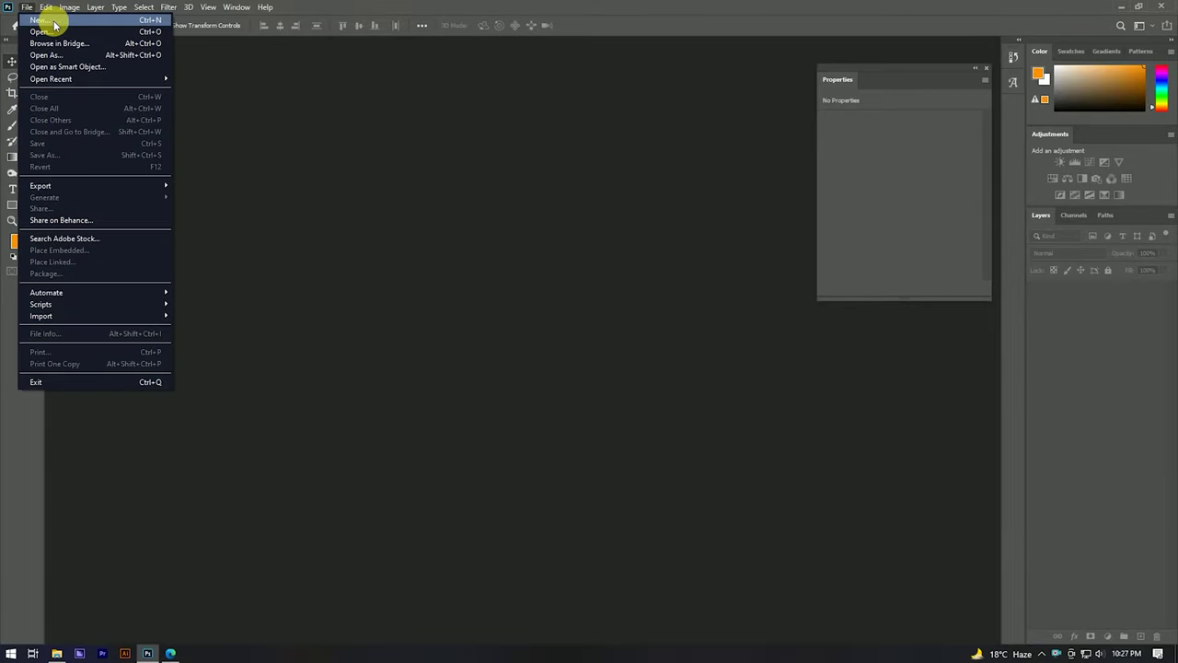
pyautogui.click(52, 25)
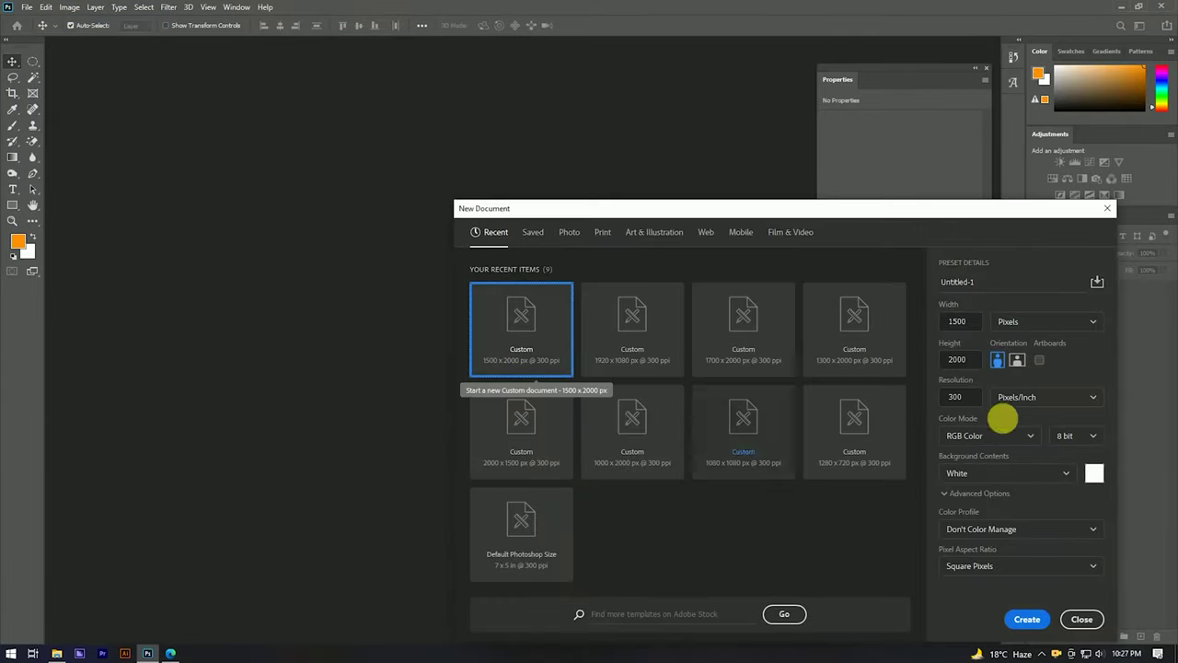
pyautogui.click(1027, 618)
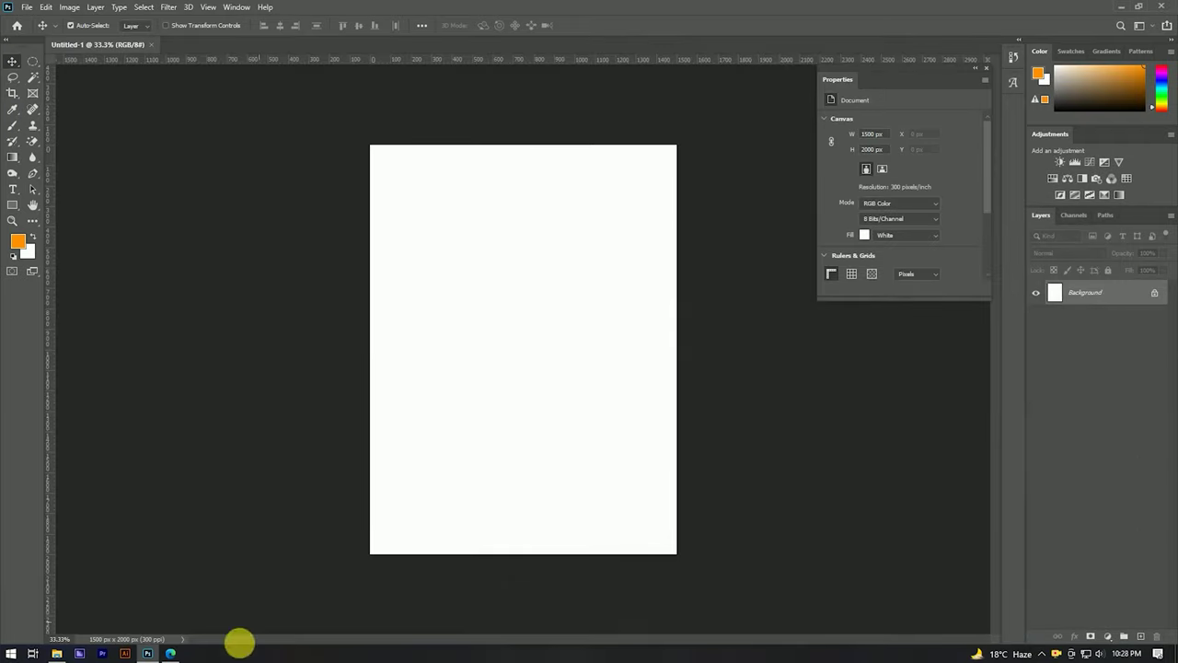
# Place the watch photo 3.jpg on the canvas, enlarged past its edges.
pyautogui.click(65, 654)
pyautogui.moveTo(273, 92); pyautogui.dragTo(204, 503)
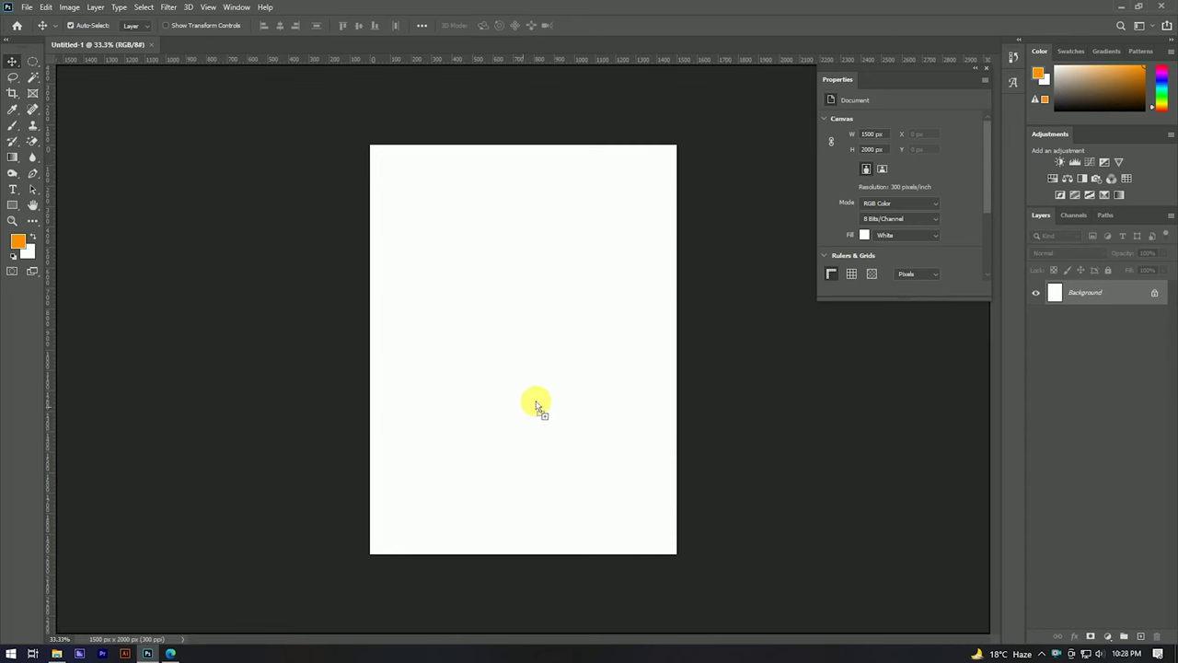
pyautogui.moveTo(204, 503); pyautogui.dragTo(538, 401)
pyautogui.moveTo(678, 348); pyautogui.dragTo(705, 348)
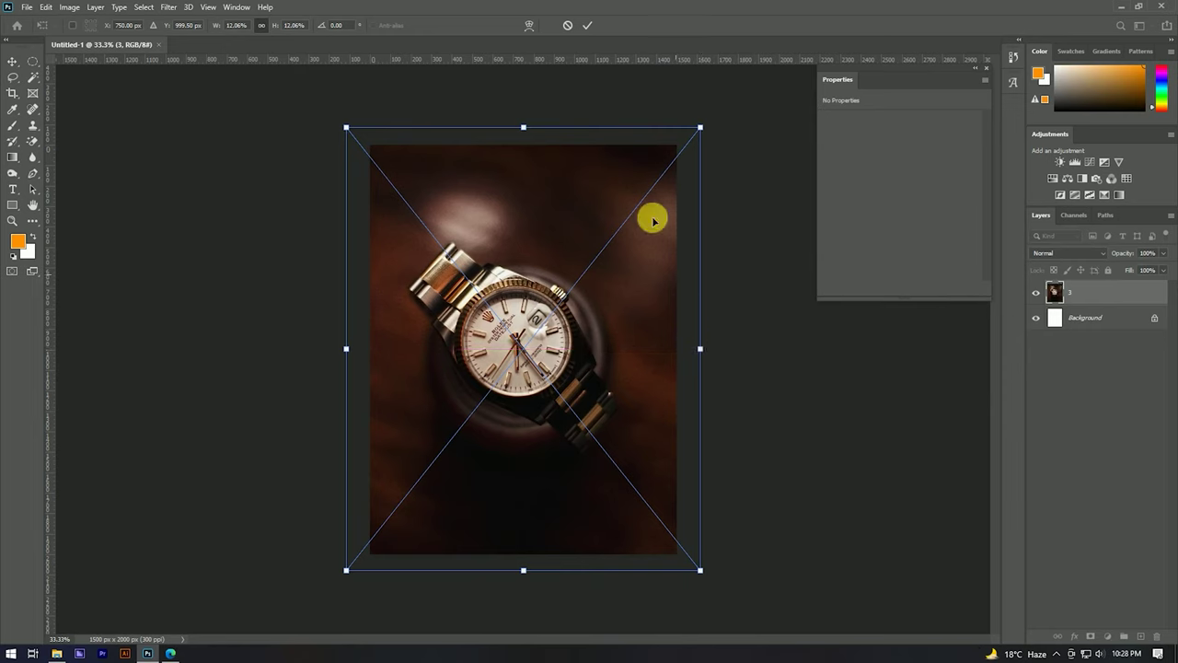
# Commit the enlarged watch photo and rasterize its layer.
pyautogui.click(588, 26)
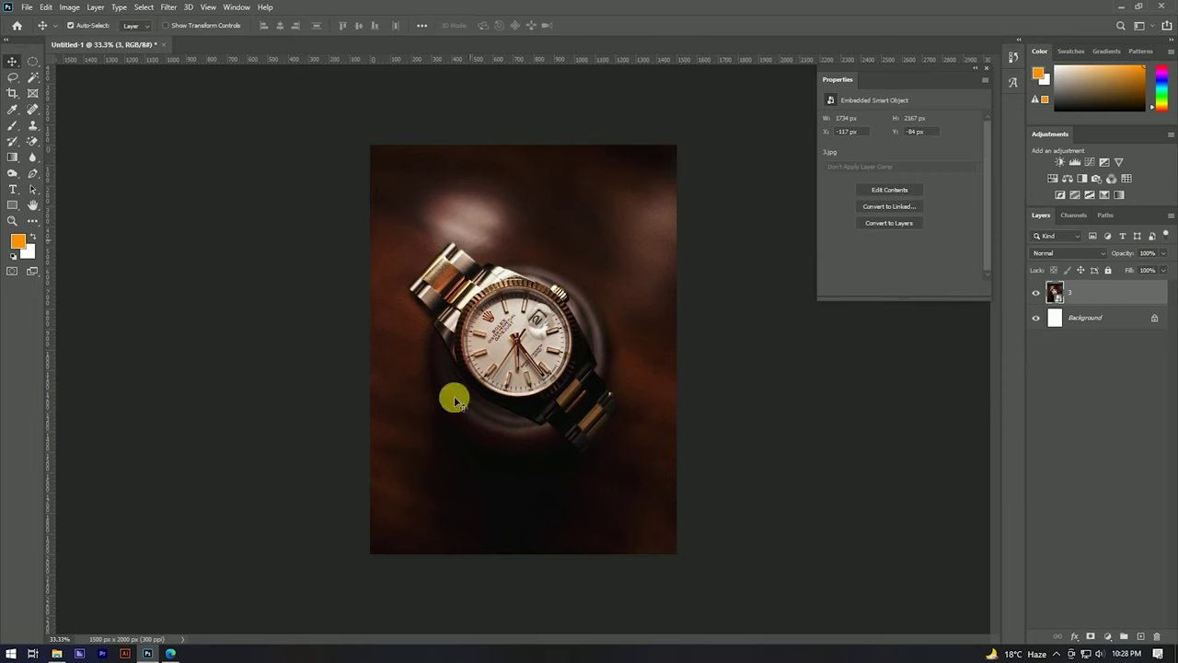
pyautogui.rightClick(1115, 291)
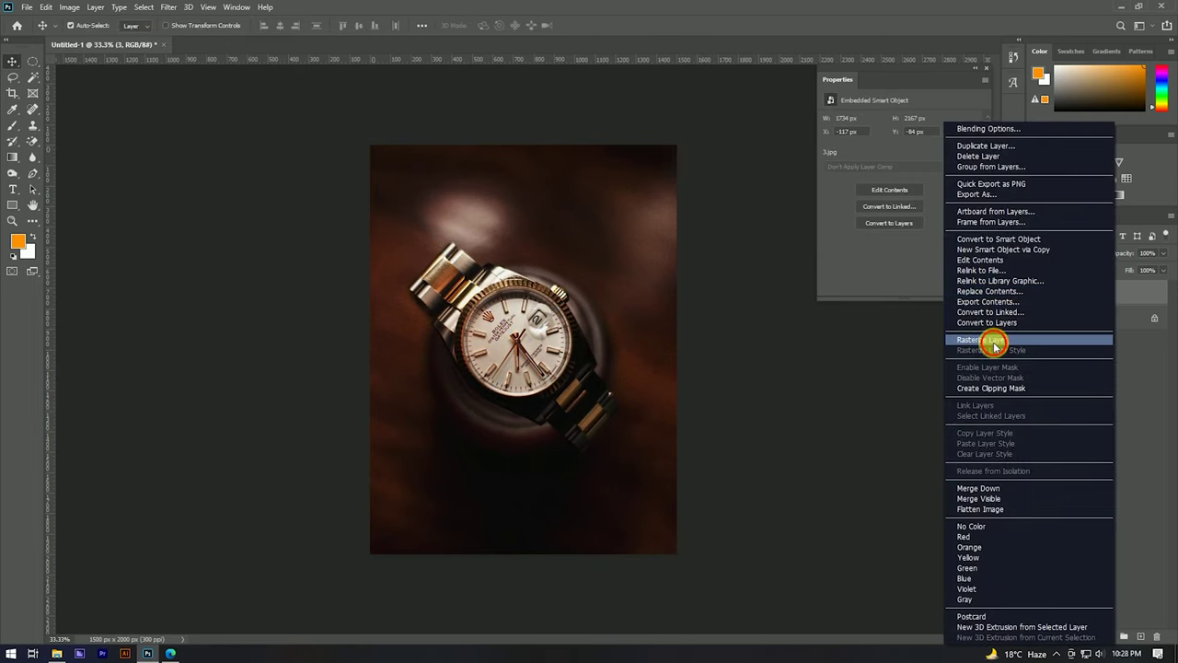
pyautogui.click(992, 340)
# Crop the photo to the 1500 × 2000 px canvas and convert the layer to a smart object.
pyautogui.press('c')
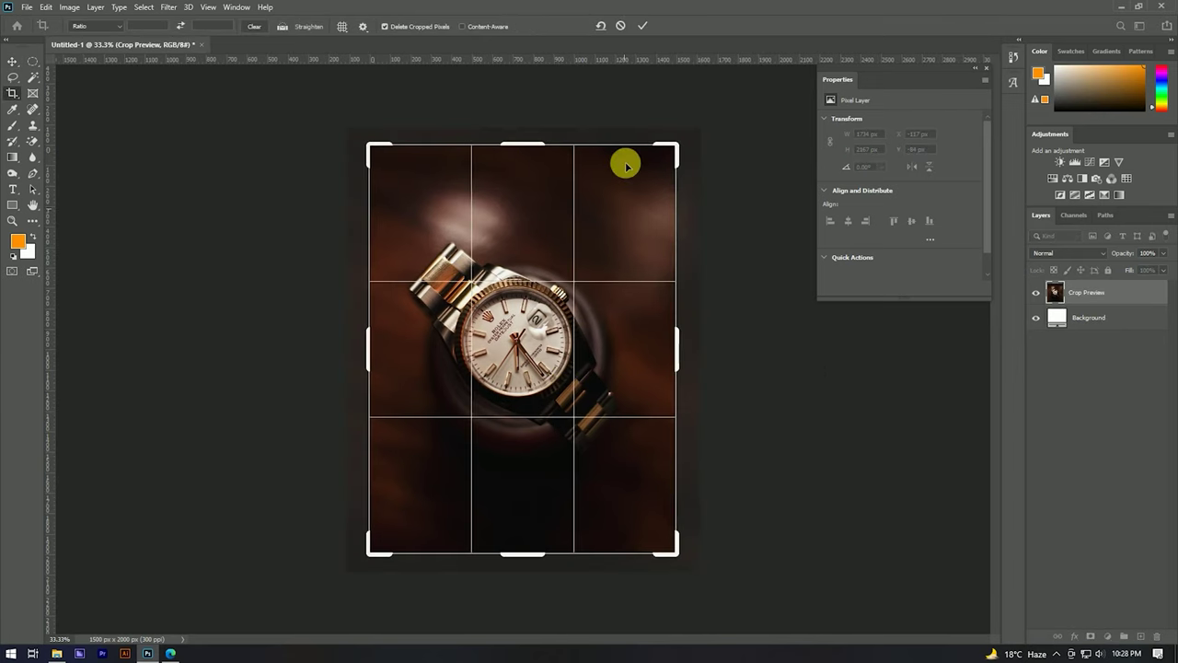
pyautogui.click(643, 26)
pyautogui.rightClick(1110, 292)
pyautogui.click(974, 293)
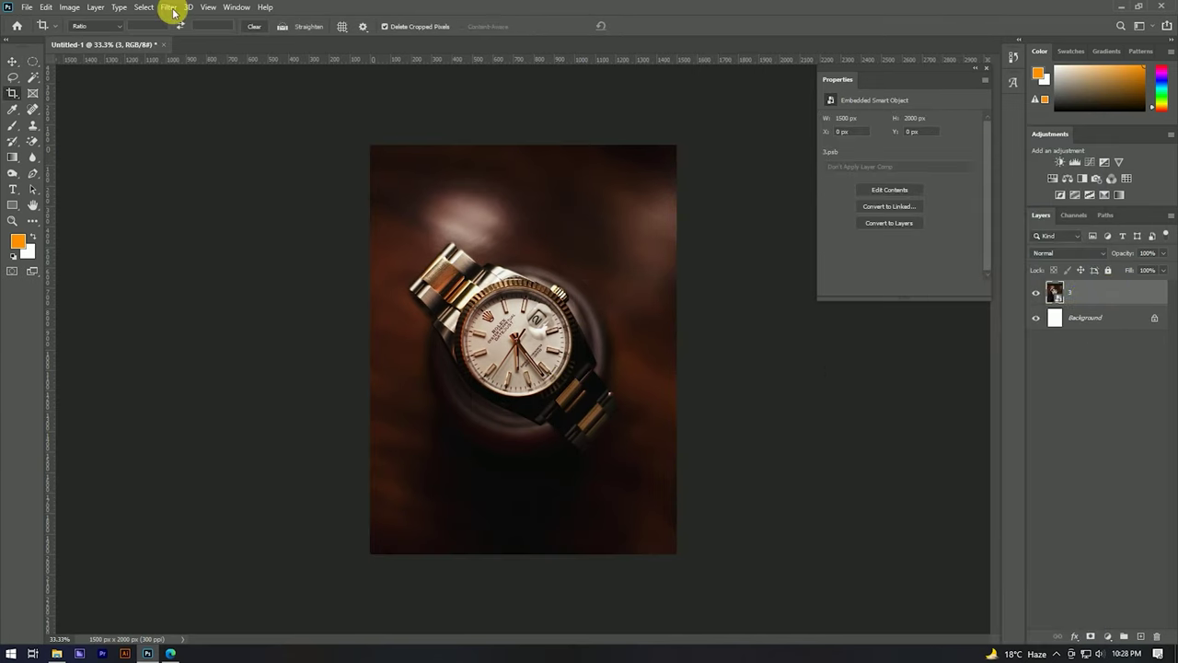
pyautogui.click(171, 11)
# Apply Camera Raw with contrast +17, warmer temperature, a dark vignette, and higher vibrance and saturation.
pyautogui.click(191, 81)
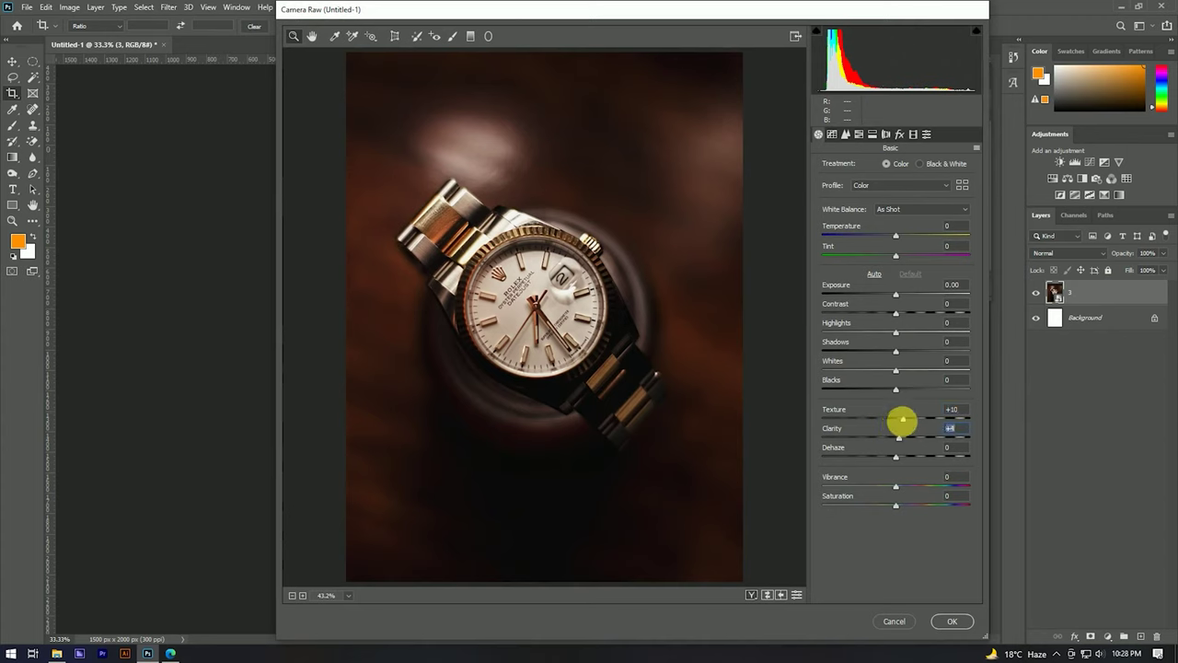
pyautogui.moveTo(900, 314); pyautogui.dragTo(905, 313)
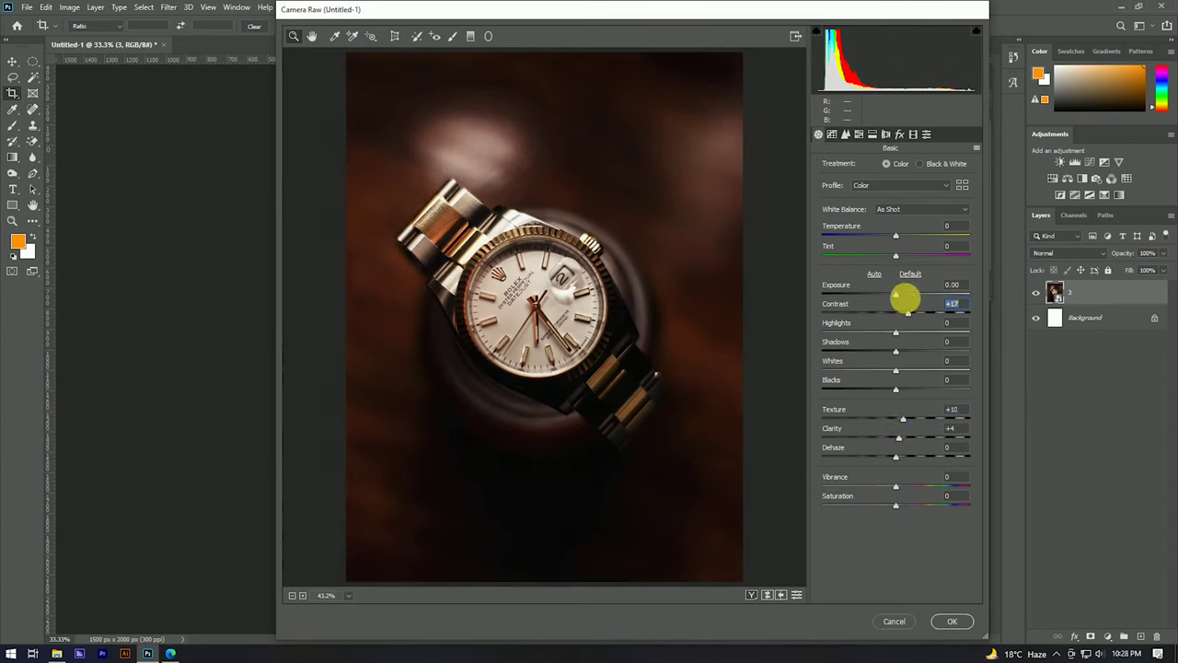
pyautogui.moveTo(900, 234); pyautogui.dragTo(905, 235)
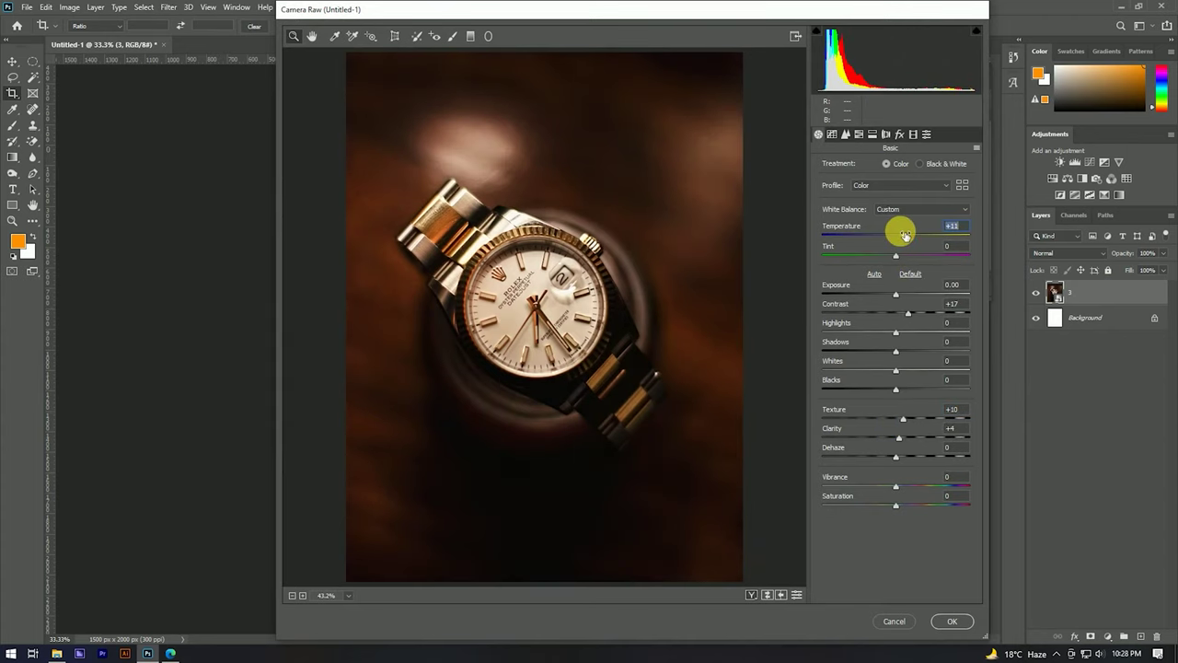
pyautogui.click(899, 135)
pyautogui.moveTo(900, 285); pyautogui.dragTo(868, 284)
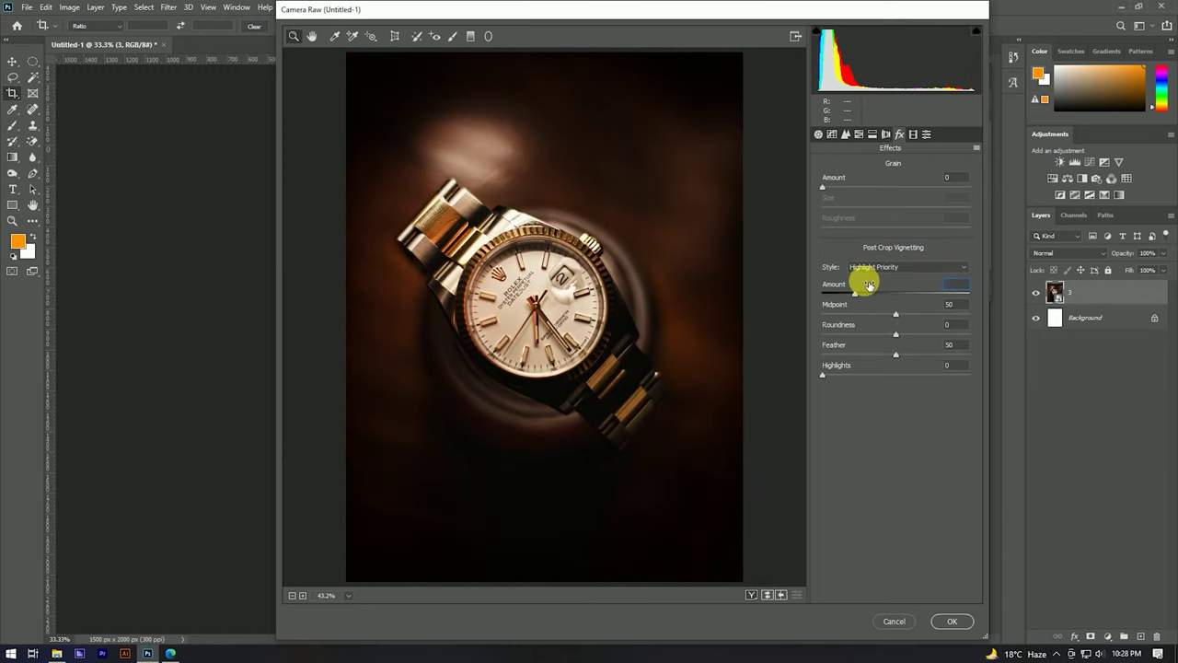
pyautogui.click(818, 134)
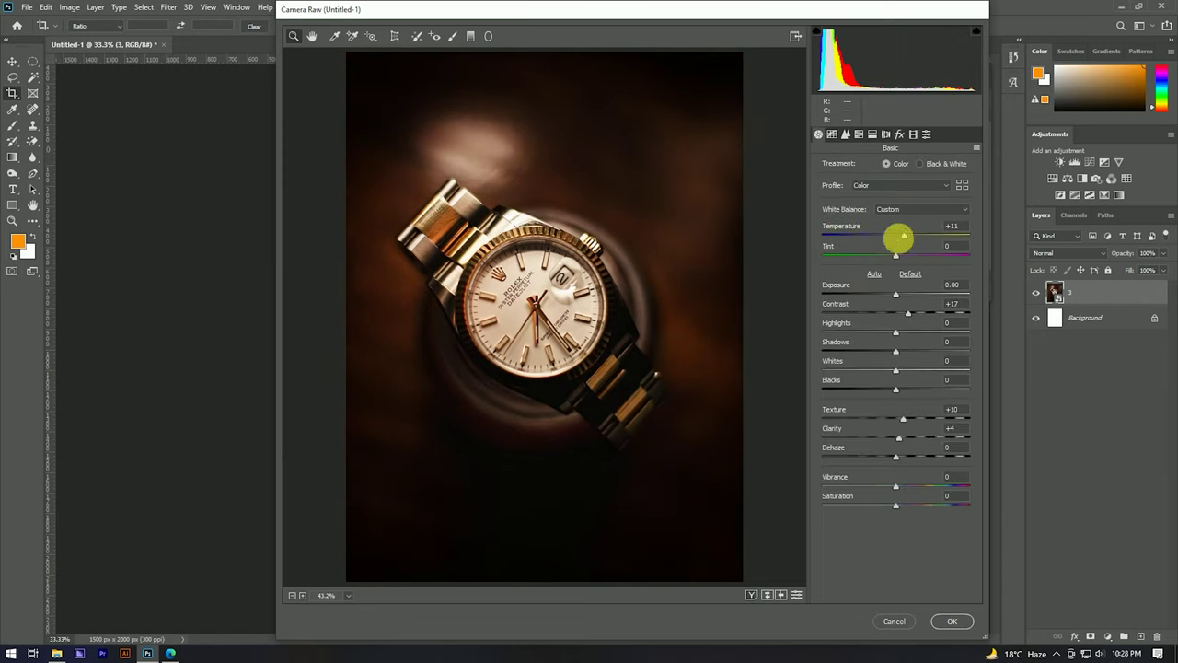
pyautogui.moveTo(896, 485); pyautogui.dragTo(906, 485)
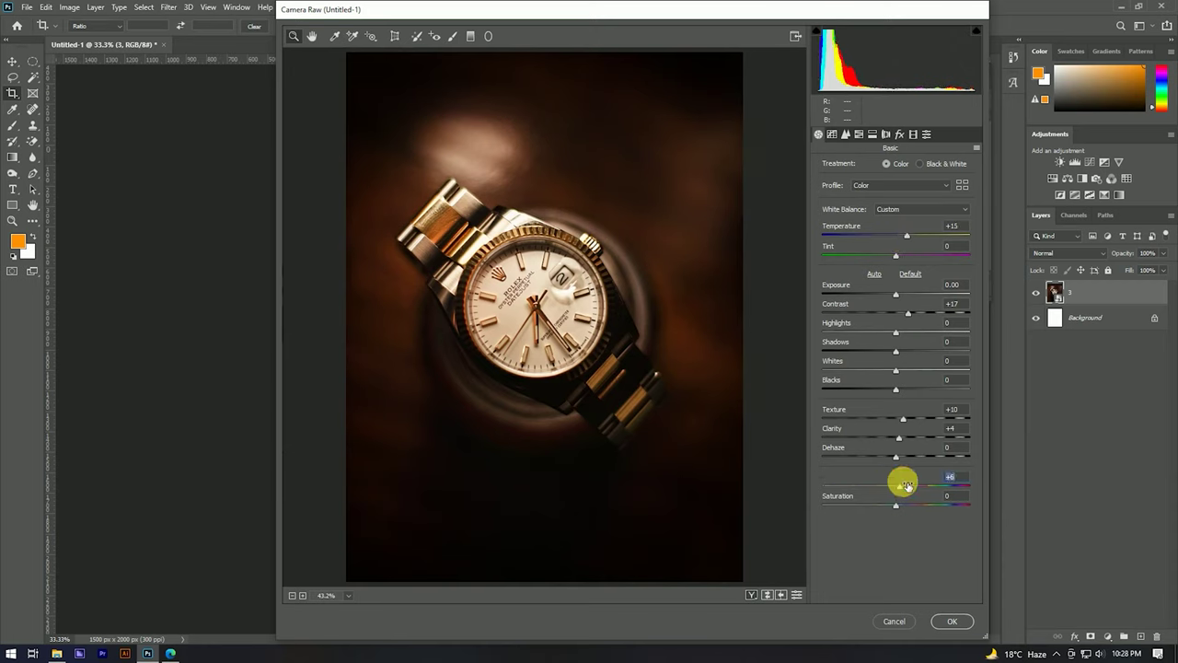
pyautogui.click(897, 506)
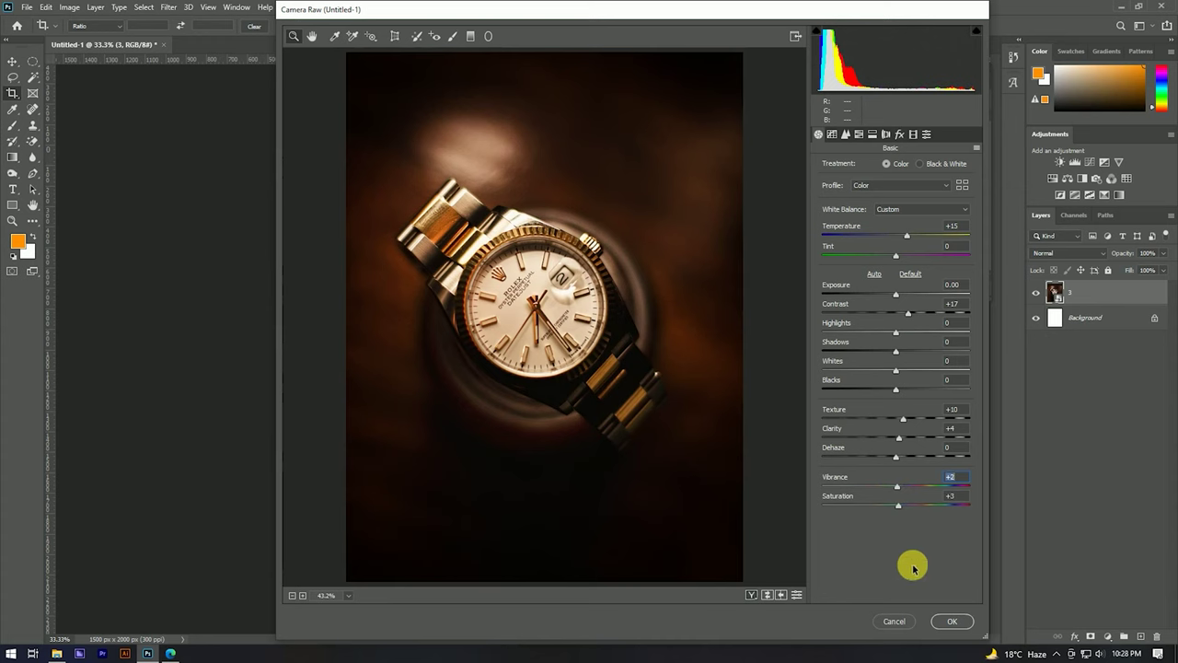
pyautogui.click(951, 621)
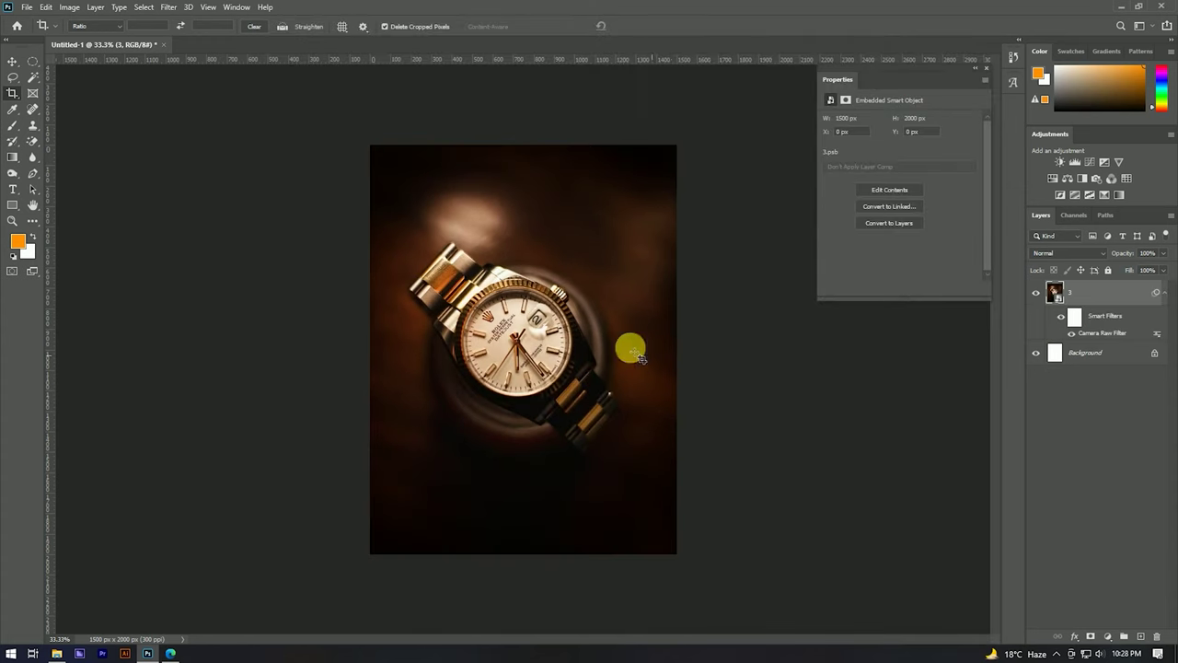
# Zoom in close on the watch dial.
pyautogui.scroll(-3, 598, 332)
pyautogui.scroll(2, 543, 305)
pyautogui.scroll(2, 532, 302)
pyautogui.press('v')
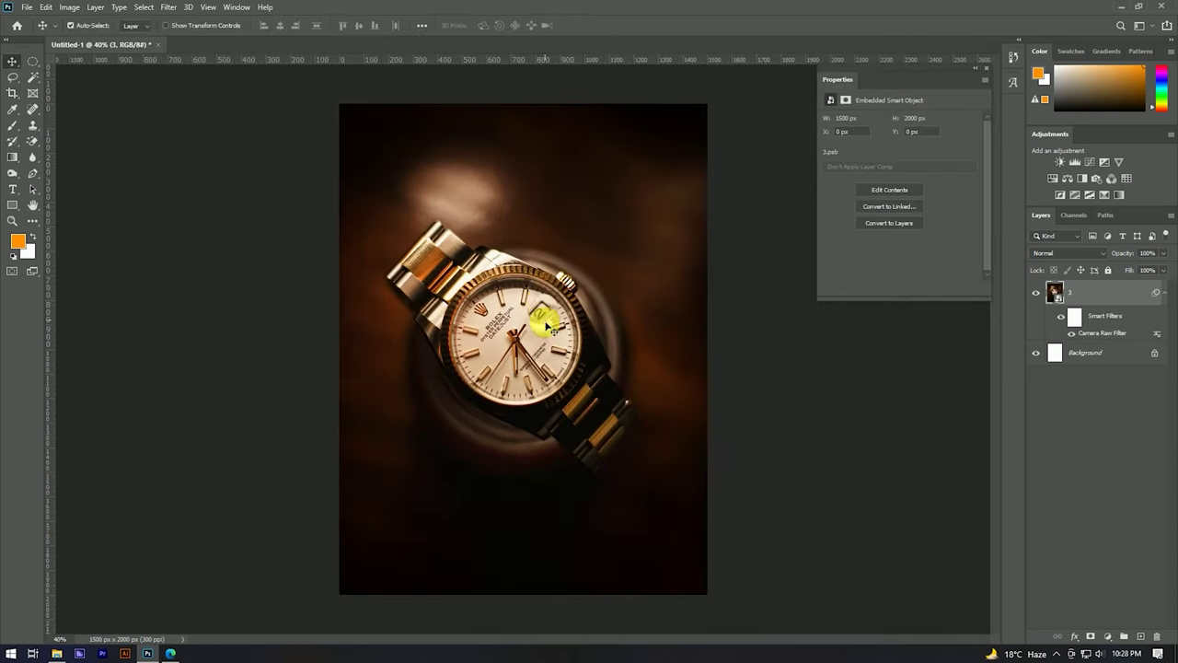
pyautogui.scroll(2, 529, 303)
pyautogui.scroll(2, 533, 295)
pyautogui.scroll(-2, 548, 288)
pyautogui.scroll(2, 550, 281)
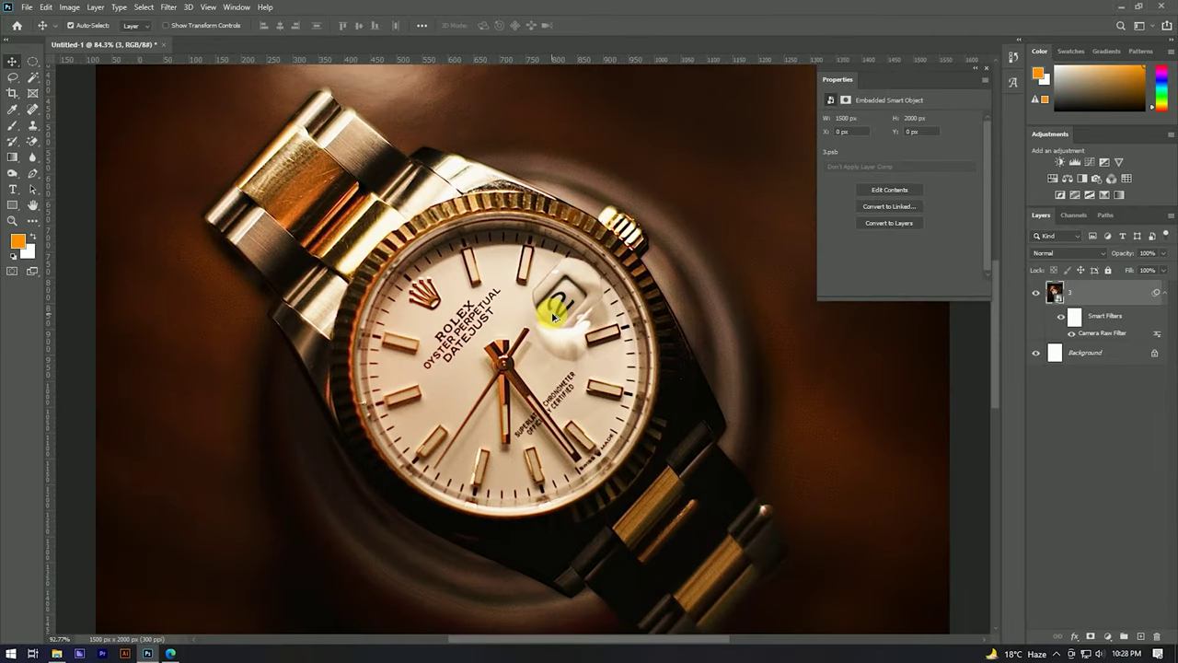
# Draw a rectangular marquee over the dial, then dismiss the Select menu unchanged.
pyautogui.click(32, 62)
pyautogui.moveTo(505, 365); pyautogui.dragTo(697, 515)
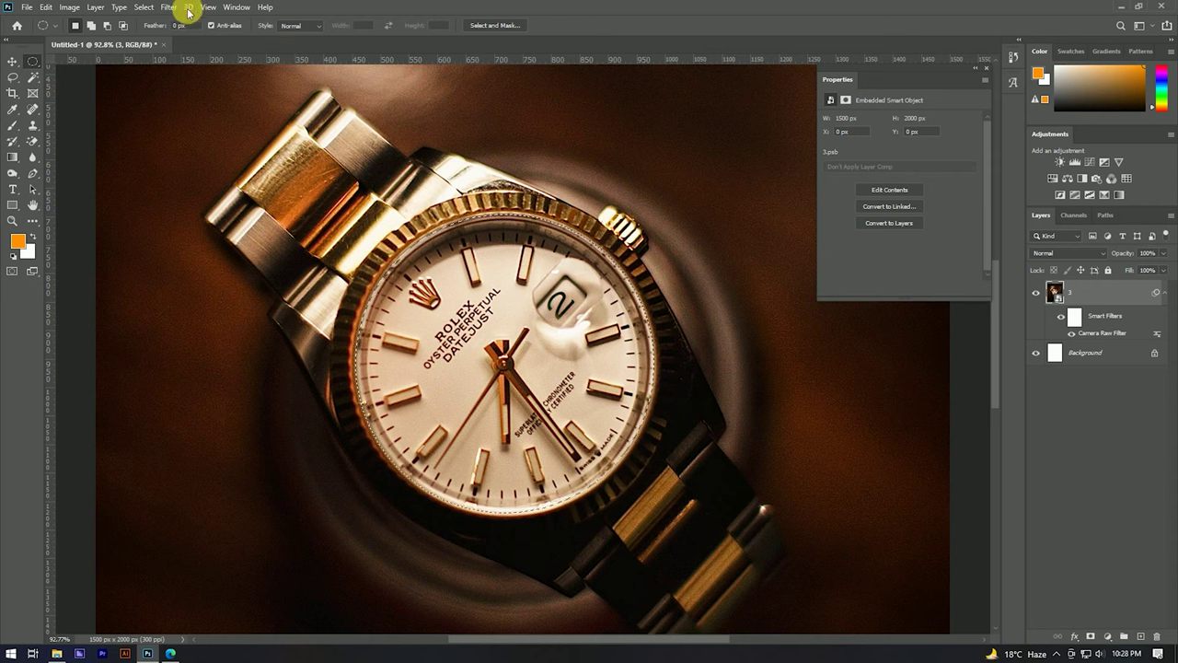
pyautogui.click(145, 7)
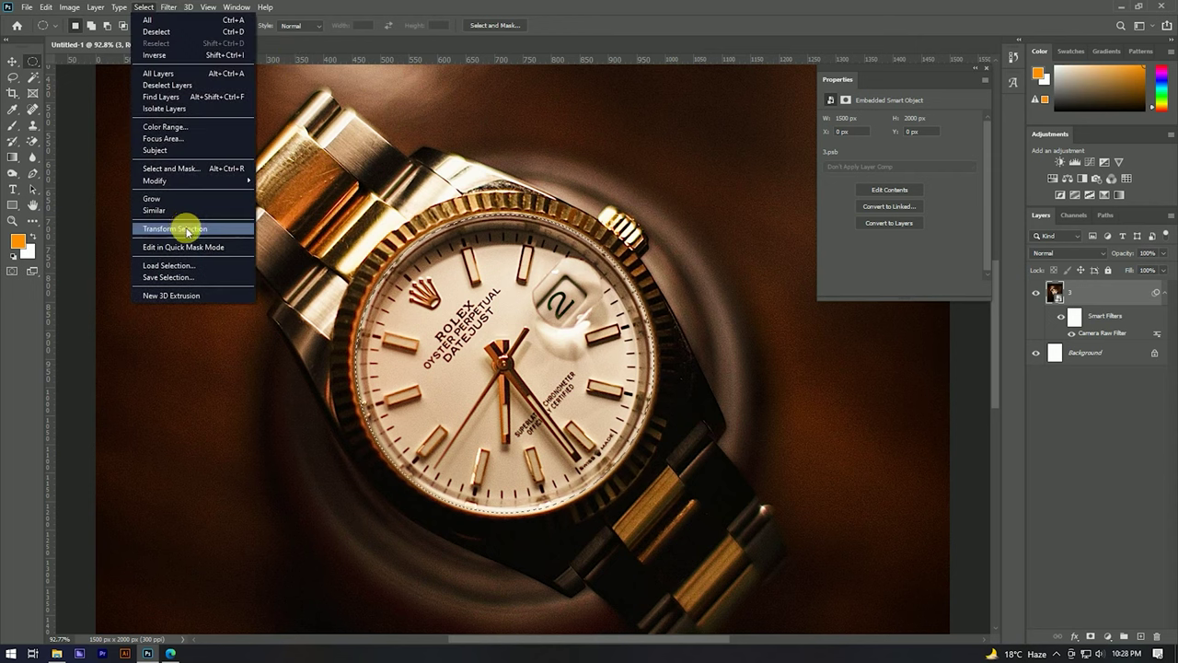
pyautogui.click(12, 61)
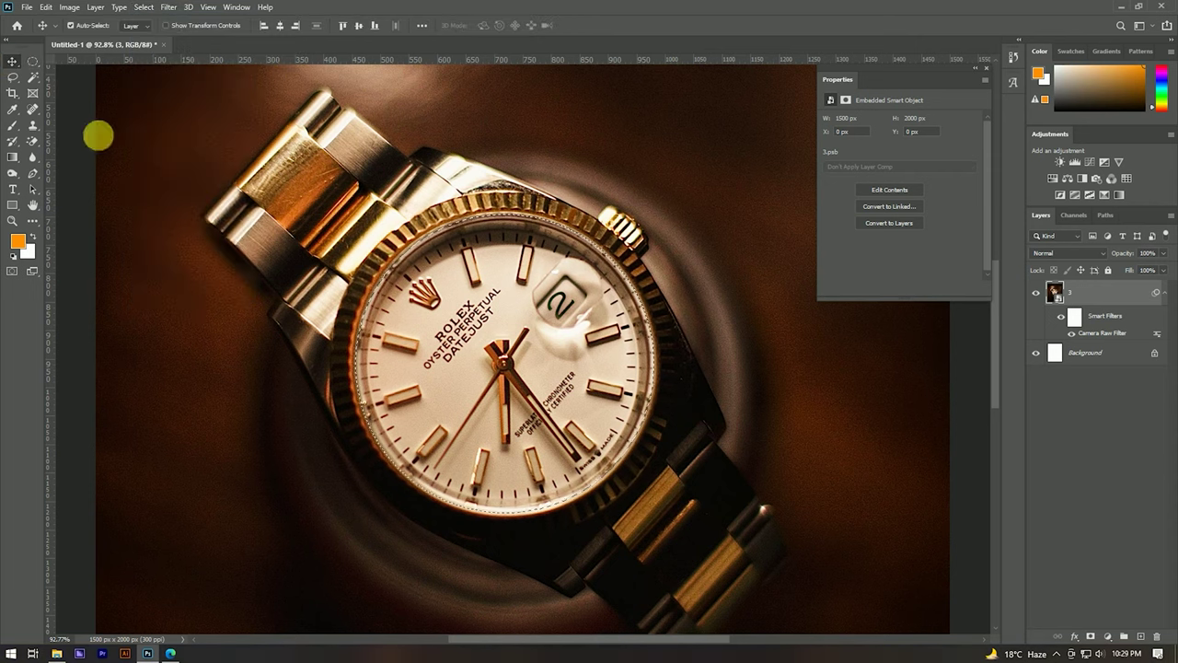
# Convert the elliptical dial selection into a 1.0 px tolerance work path and start free-transforming it.
pyautogui.scroll(3, 654, 359)
pyautogui.scroll(-2, 633, 300)
pyautogui.press('m')
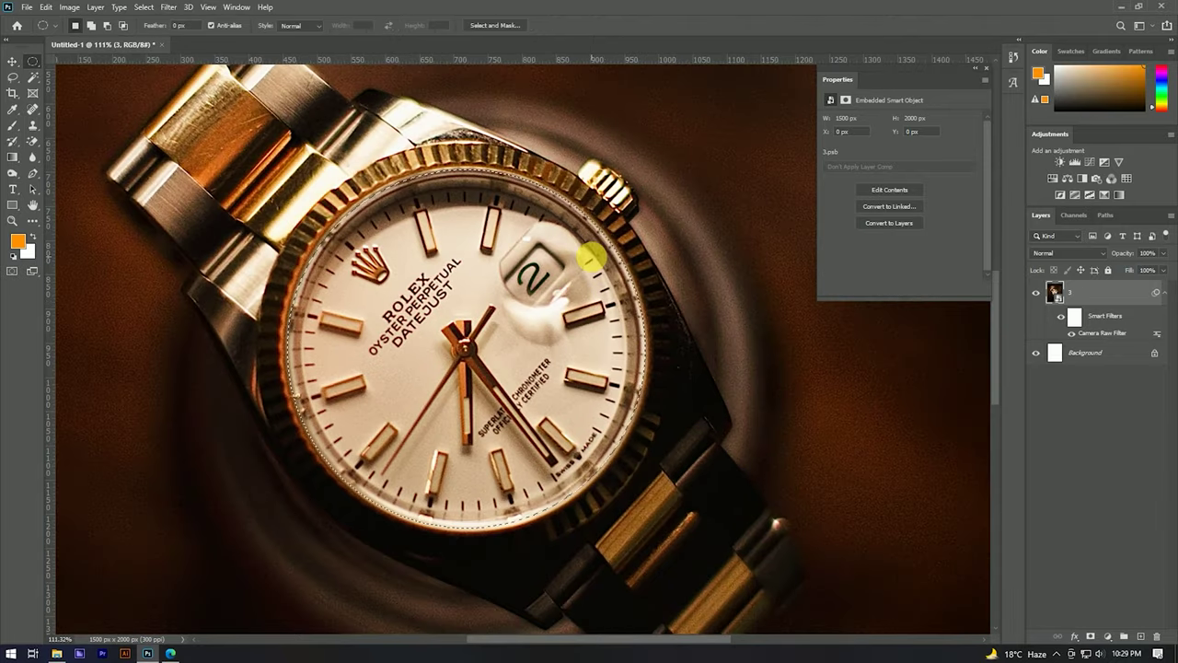
pyautogui.rightClick(591, 262)
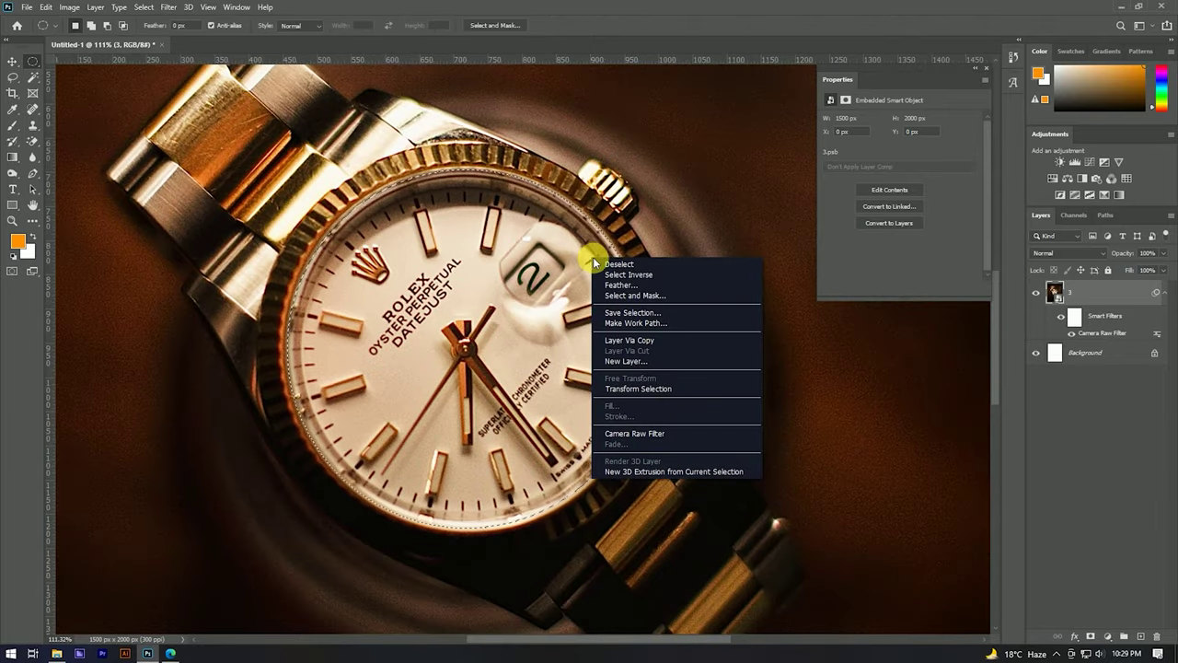
pyautogui.click(647, 323)
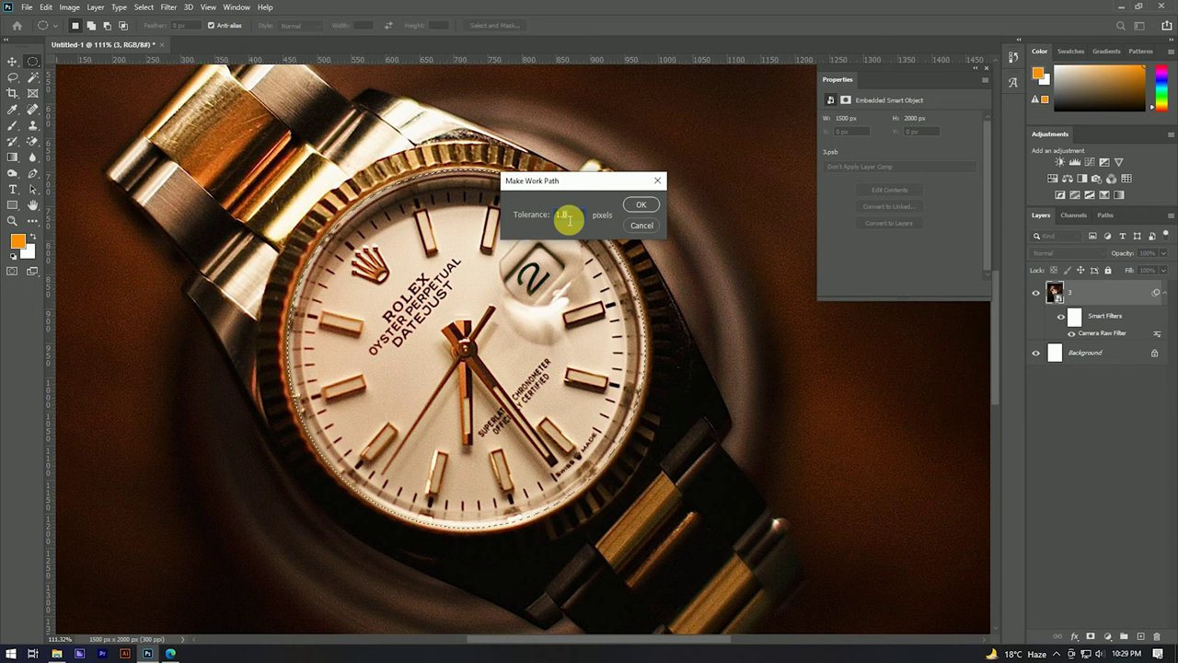
pyautogui.click(649, 208)
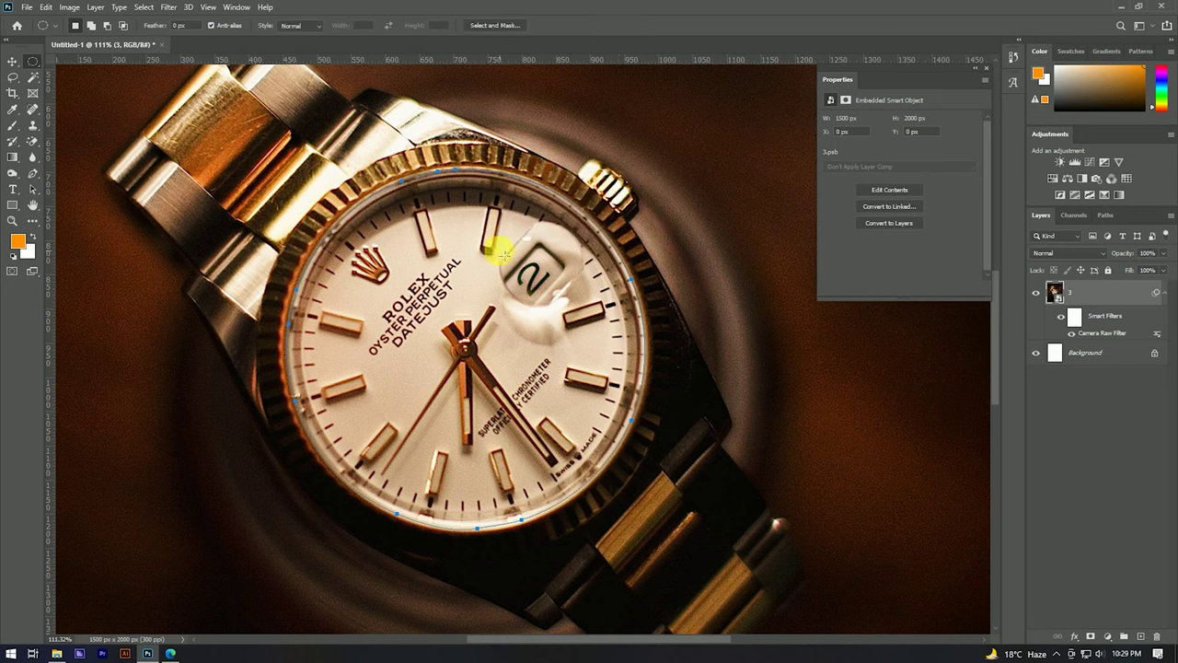
pyautogui.hotkey('ctrl', 't')
pyautogui.scroll(5, 469, 170)
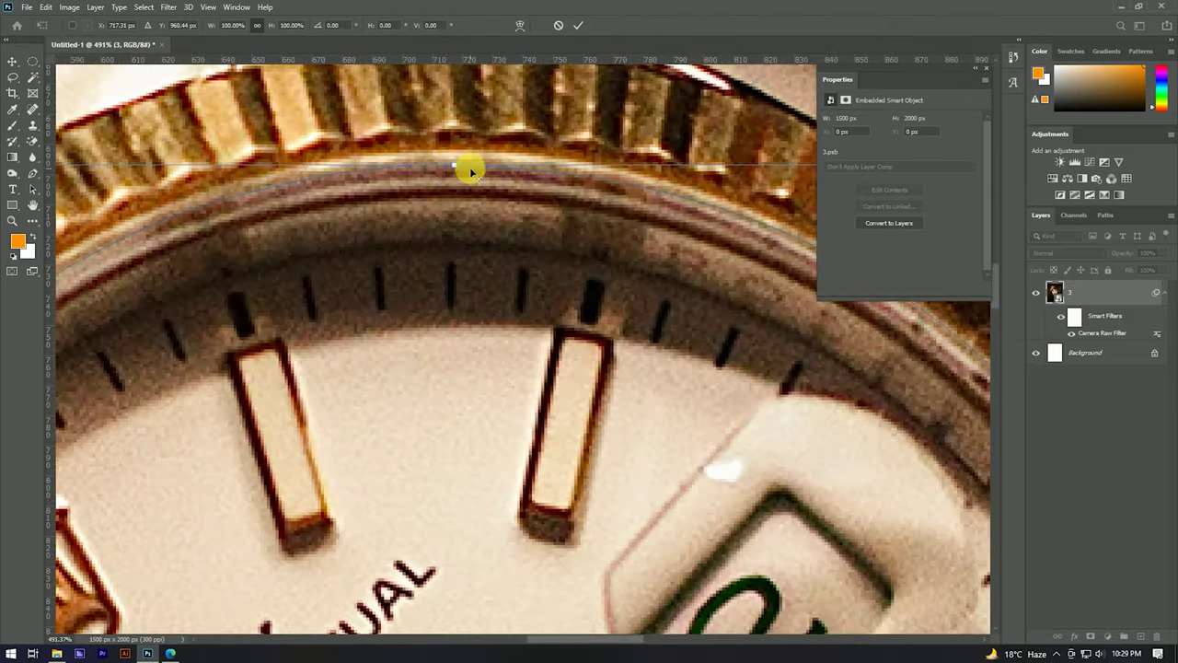
# Pull the path's top and bottom edges onto the dial's inner rim.
pyautogui.moveTo(449, 163); pyautogui.dragTo(465, 161)
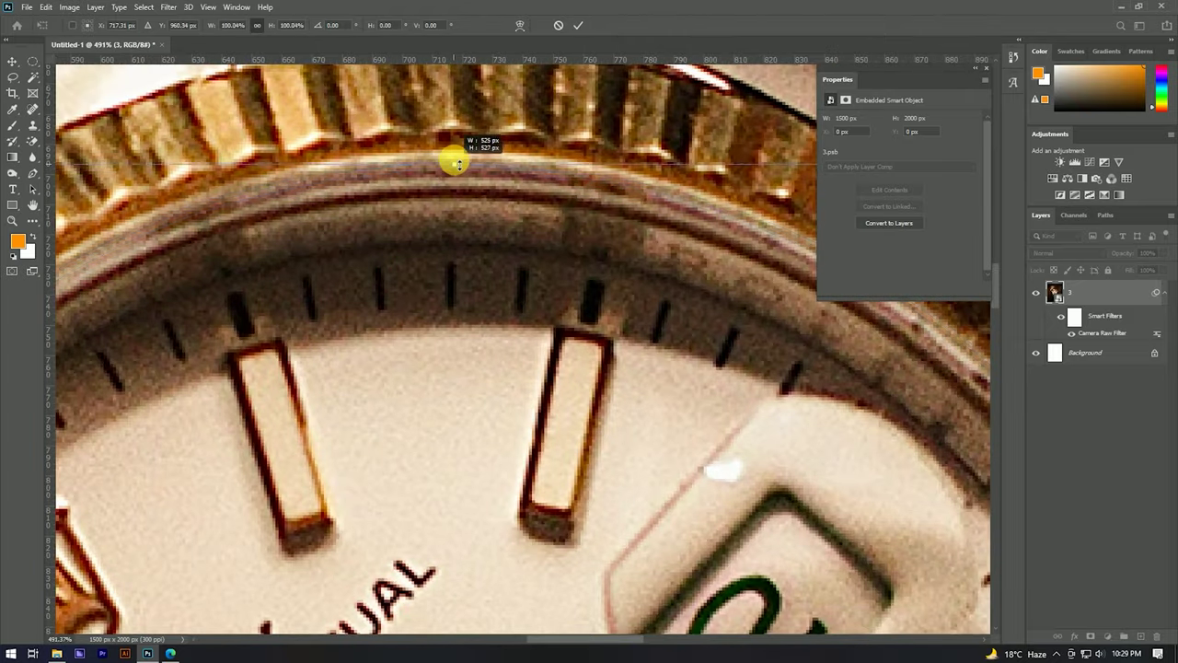
pyautogui.scroll(-5, 463, 161)
pyautogui.scroll(5, 460, 483)
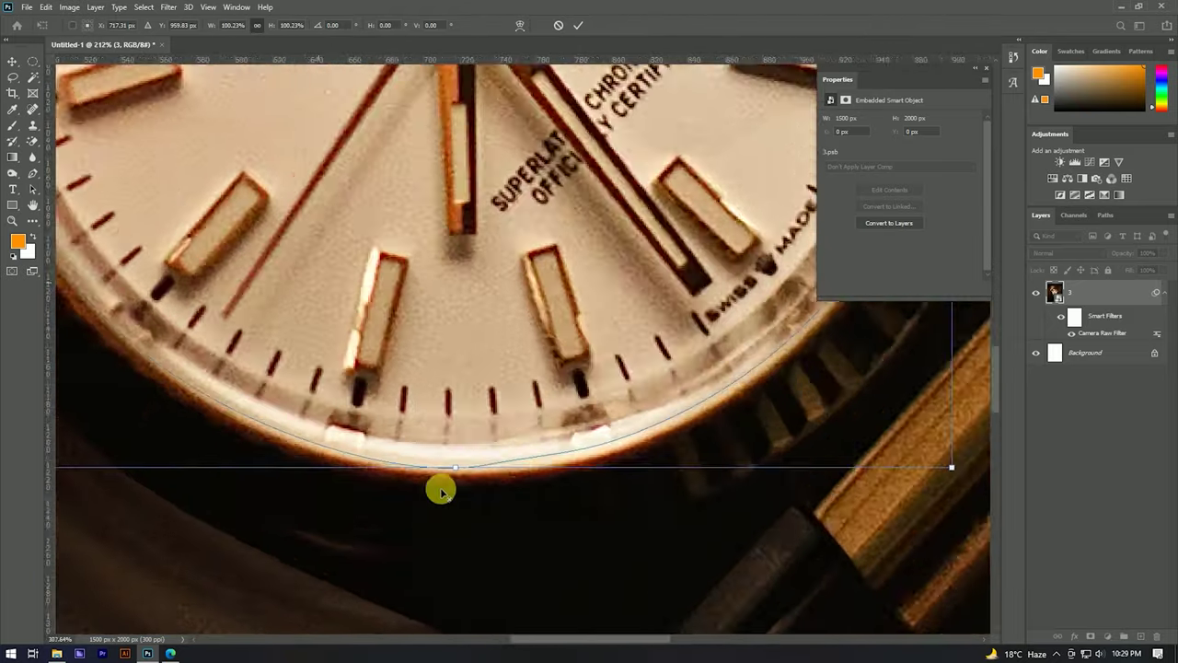
pyautogui.moveTo(457, 455); pyautogui.dragTo(457, 452)
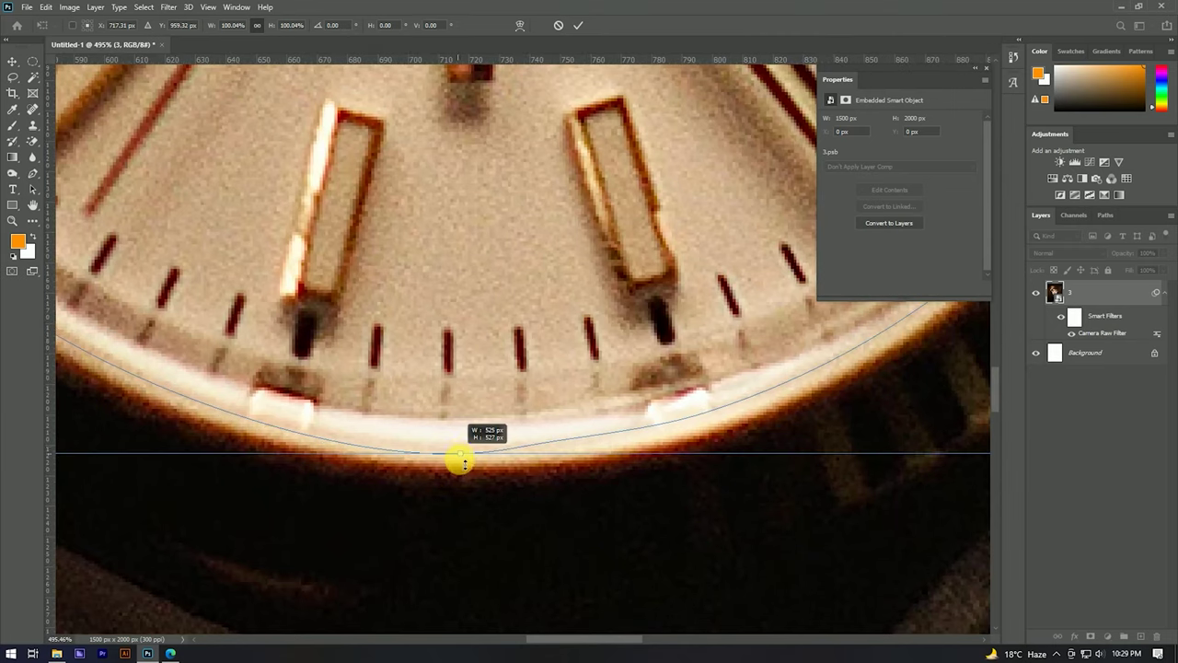
pyautogui.scroll(-5, 456, 454)
pyautogui.scroll(3, 663, 316)
pyautogui.scroll(2, 690, 220)
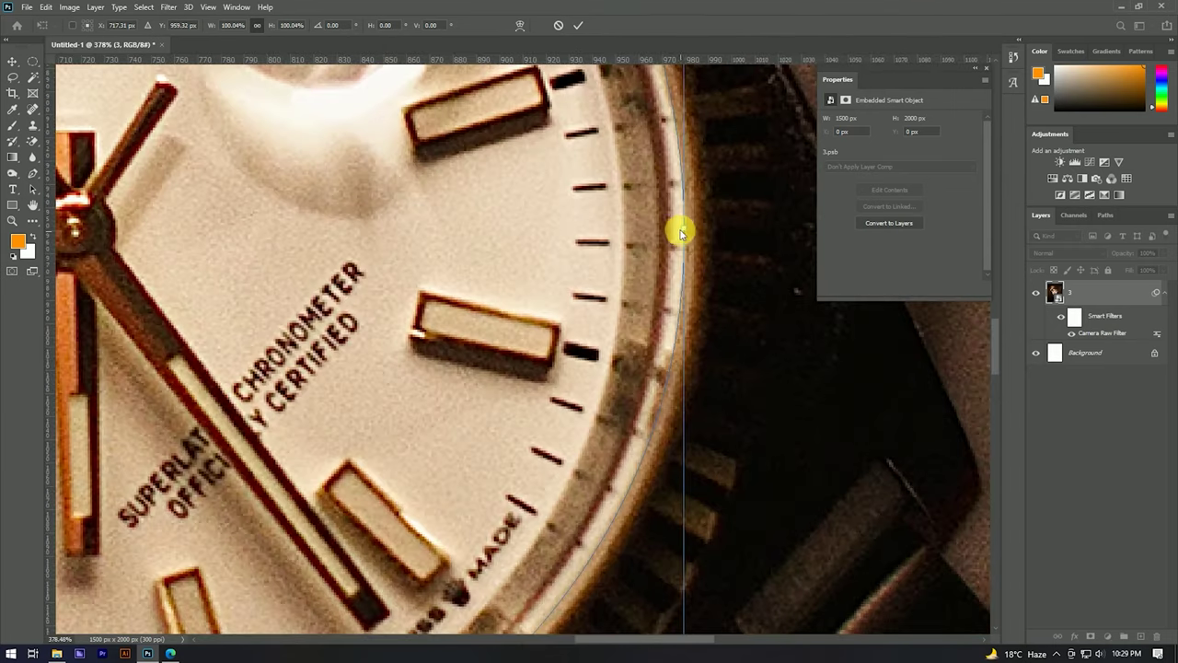
# Fit the path's right and left sides to the rim and commit the roughly 99.4% resize.
pyautogui.moveTo(685, 230); pyautogui.dragTo(683, 230)
pyautogui.scroll(-3, 684, 230)
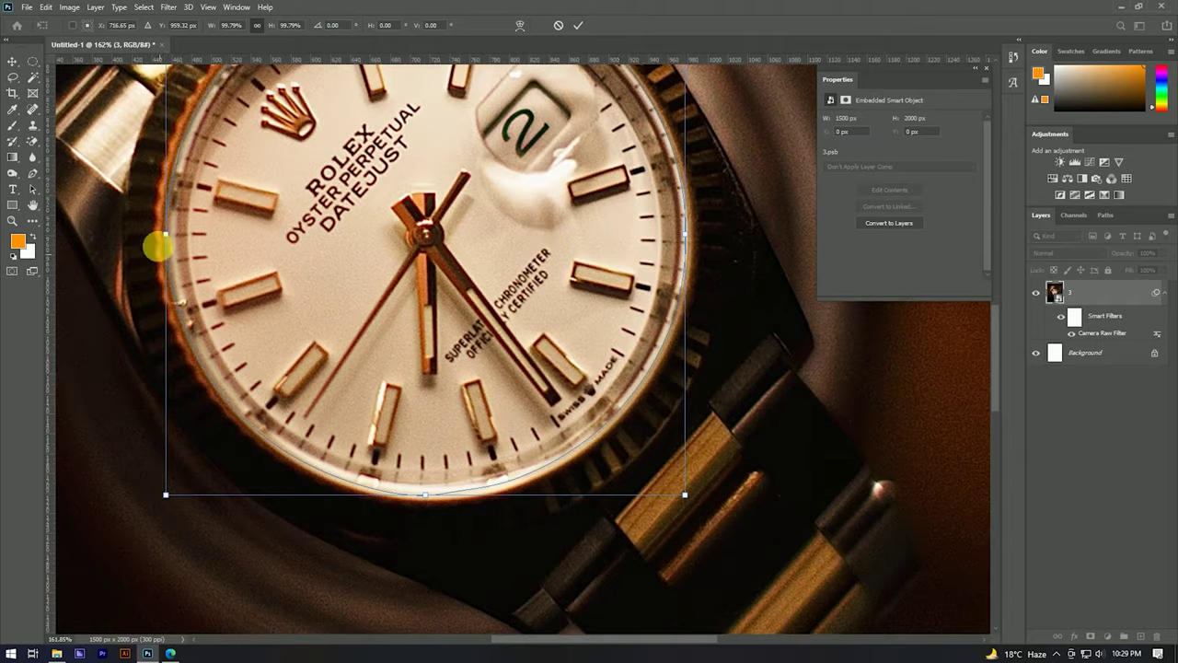
pyautogui.scroll(4, 161, 239)
pyautogui.moveTo(180, 238); pyautogui.dragTo(185, 239)
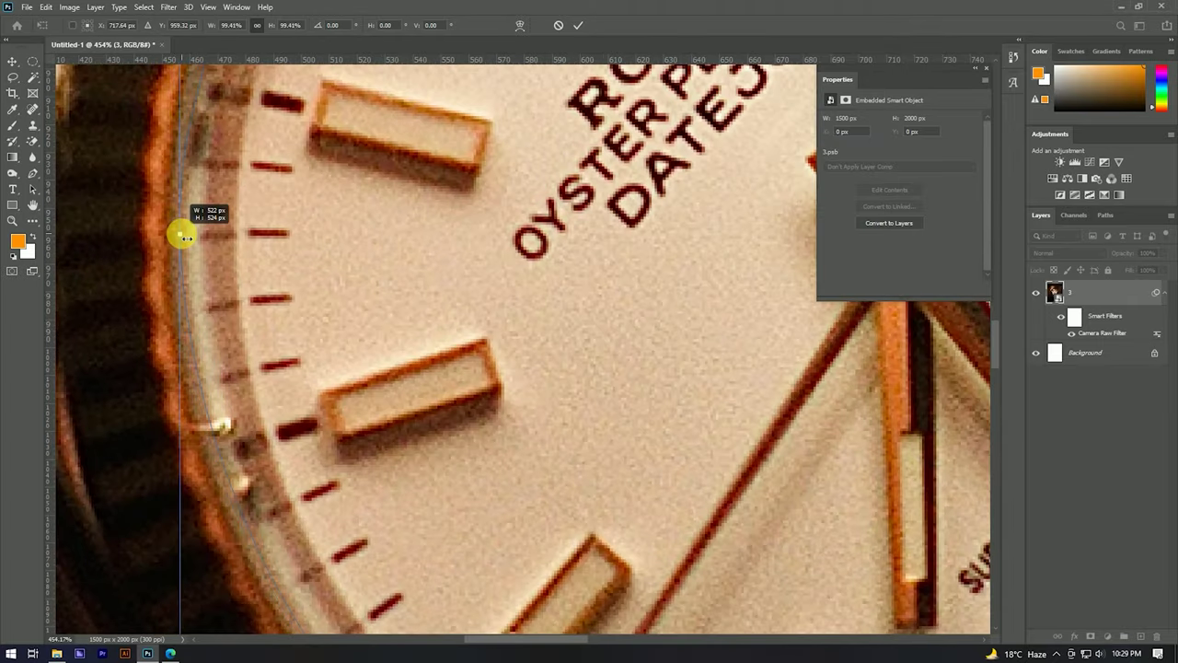
pyautogui.scroll(-3, 415, 350)
pyautogui.scroll(-2, 416, 348)
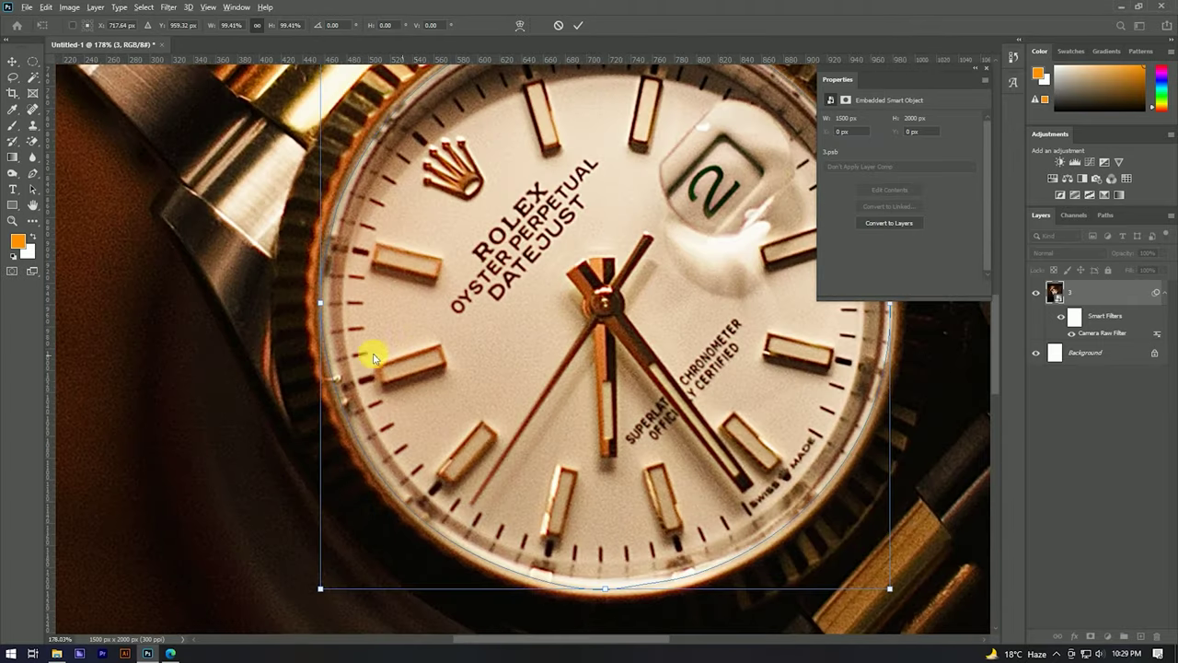
pyautogui.scroll(-2, 414, 348)
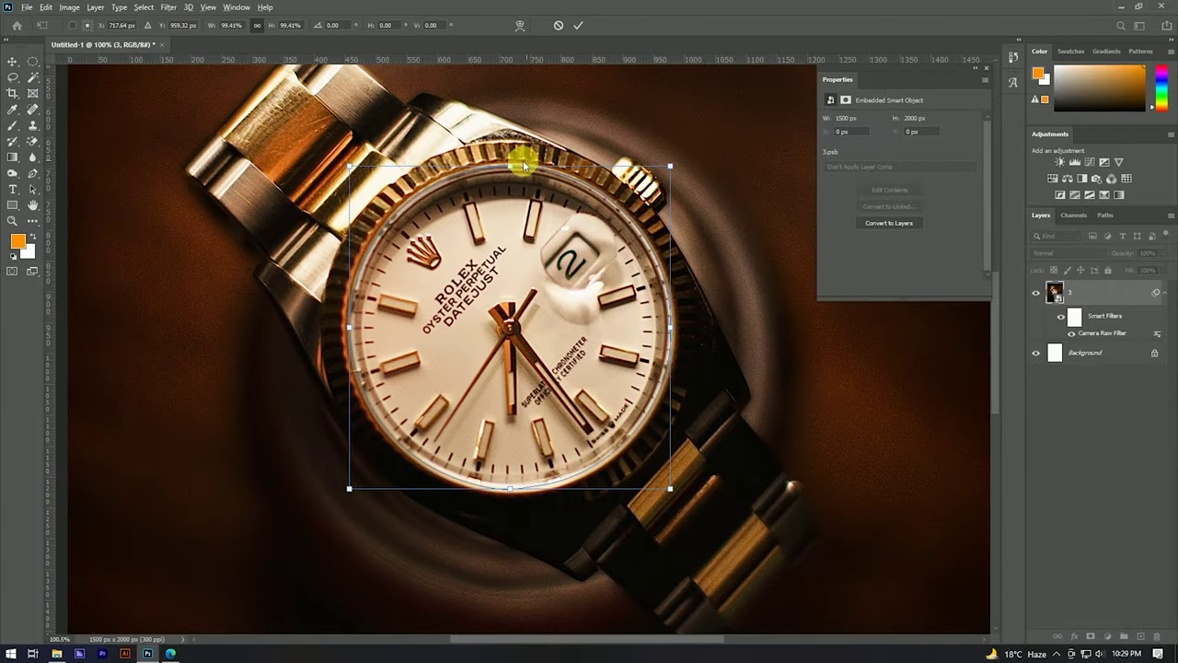
pyautogui.scroll(2, 521, 163)
pyautogui.scroll(1, 496, 179)
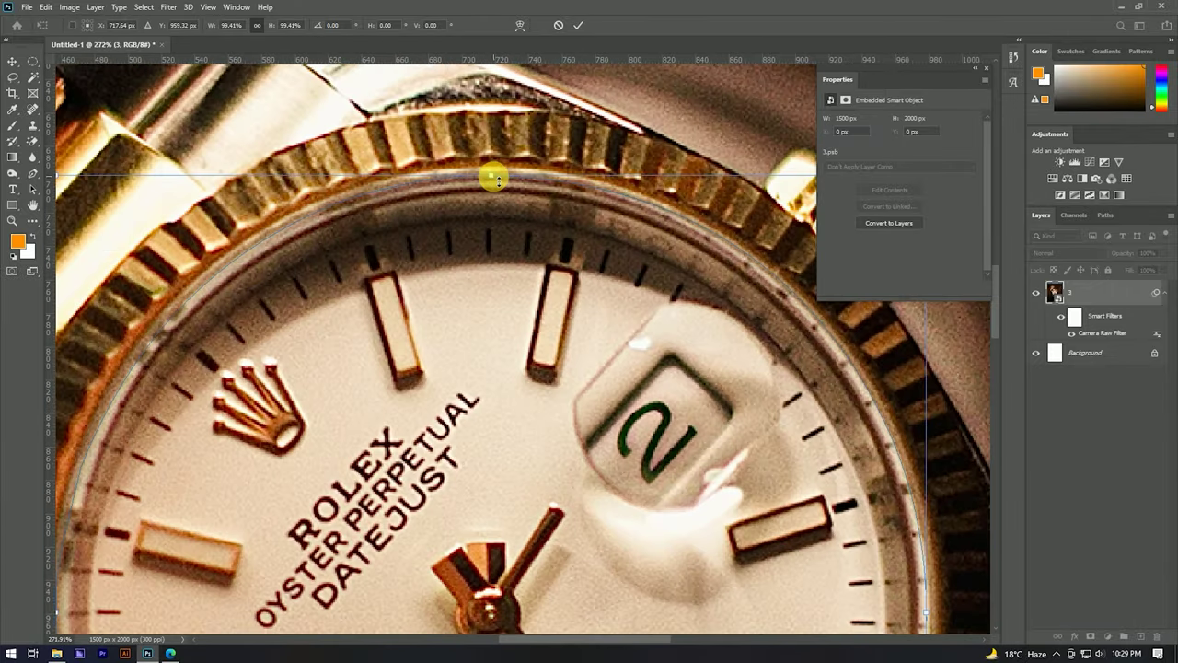
pyautogui.click(578, 25)
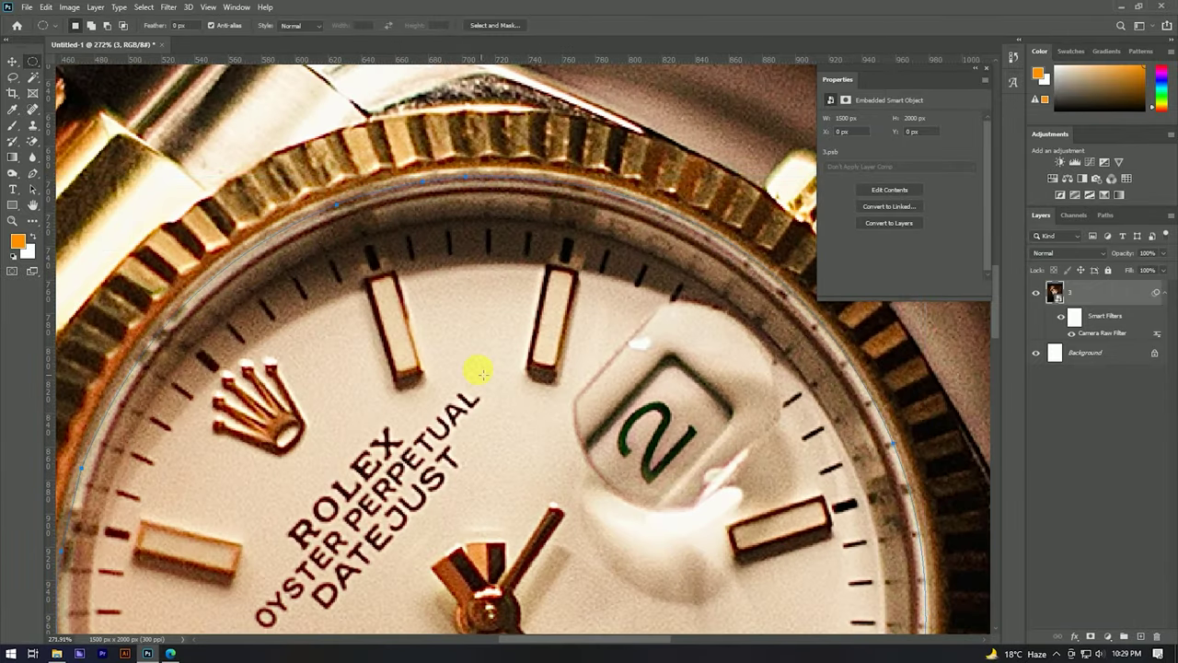
pyautogui.scroll(-2, 478, 363)
pyautogui.scroll(-2, 467, 338)
pyautogui.press('v')
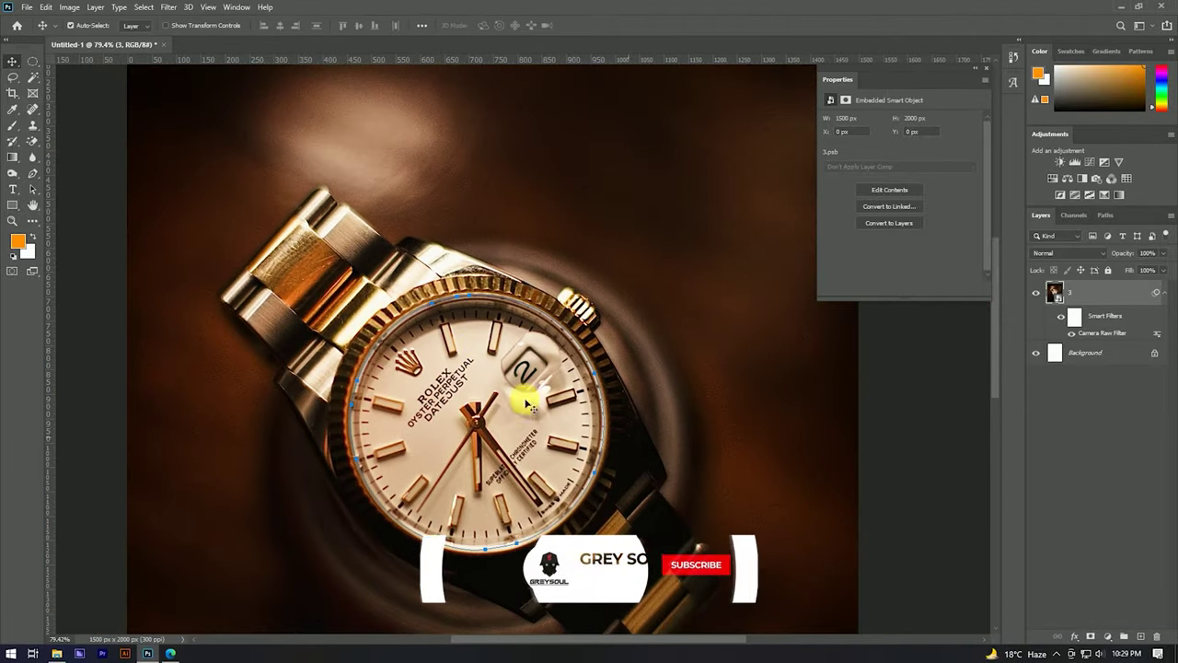
# Add a Solid Color fill layer in orange #ff9600 shaped by the dial path.
pyautogui.click(1108, 636)
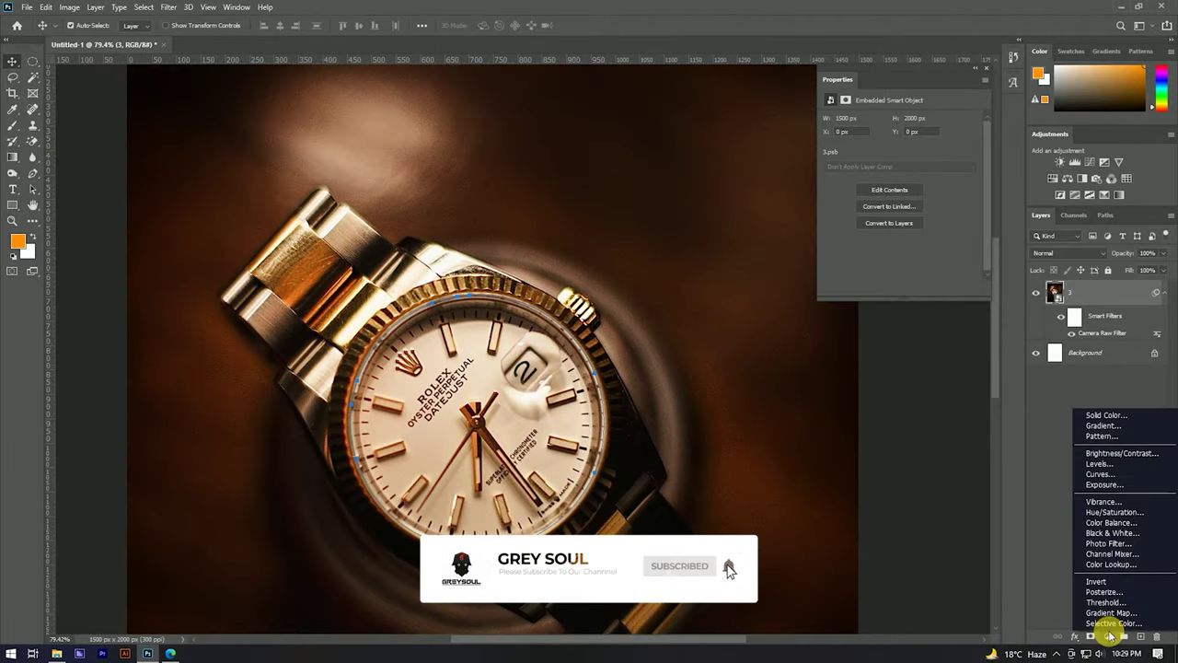
pyautogui.click(1104, 415)
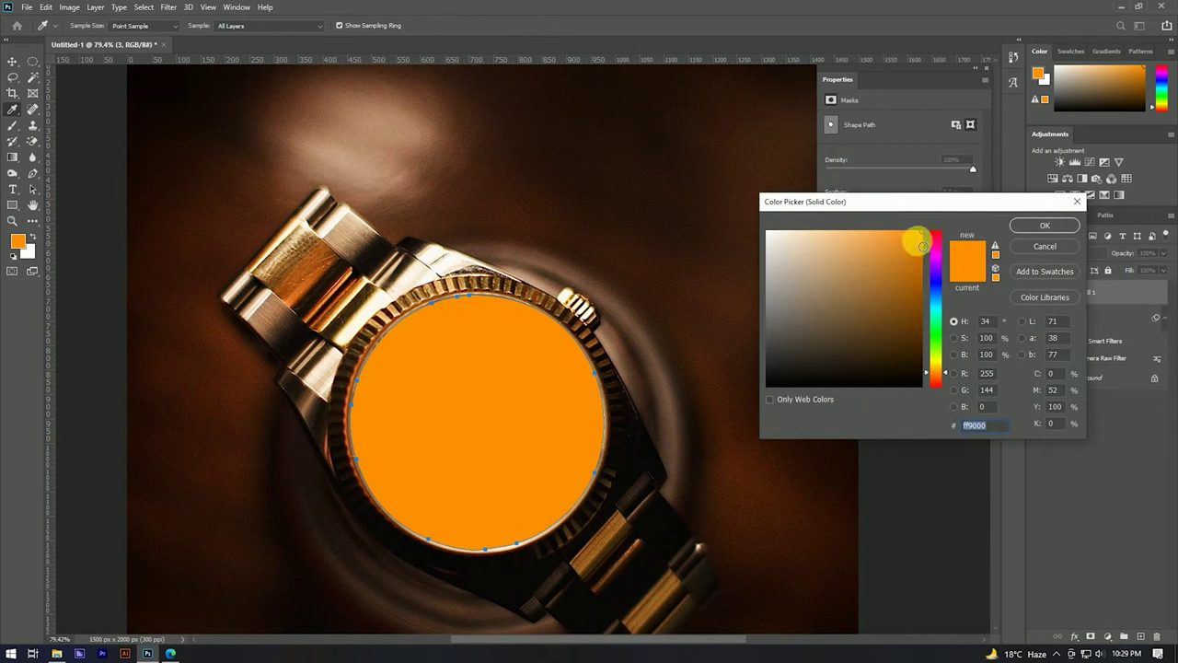
pyautogui.click(916, 243)
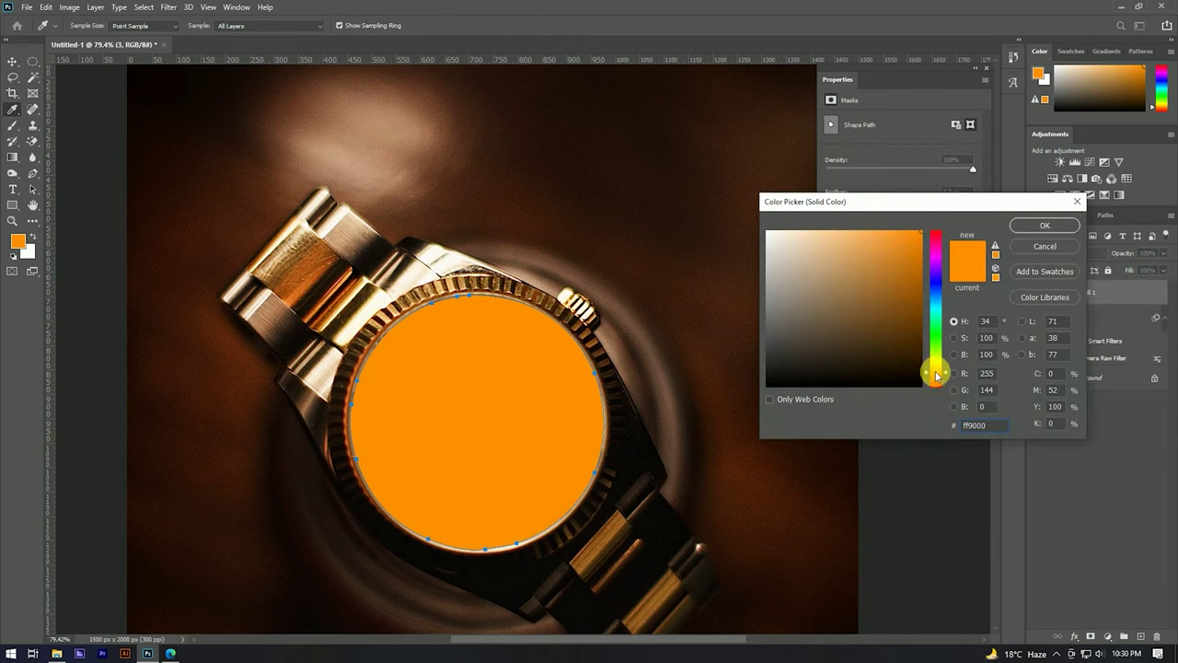
pyautogui.click(1039, 226)
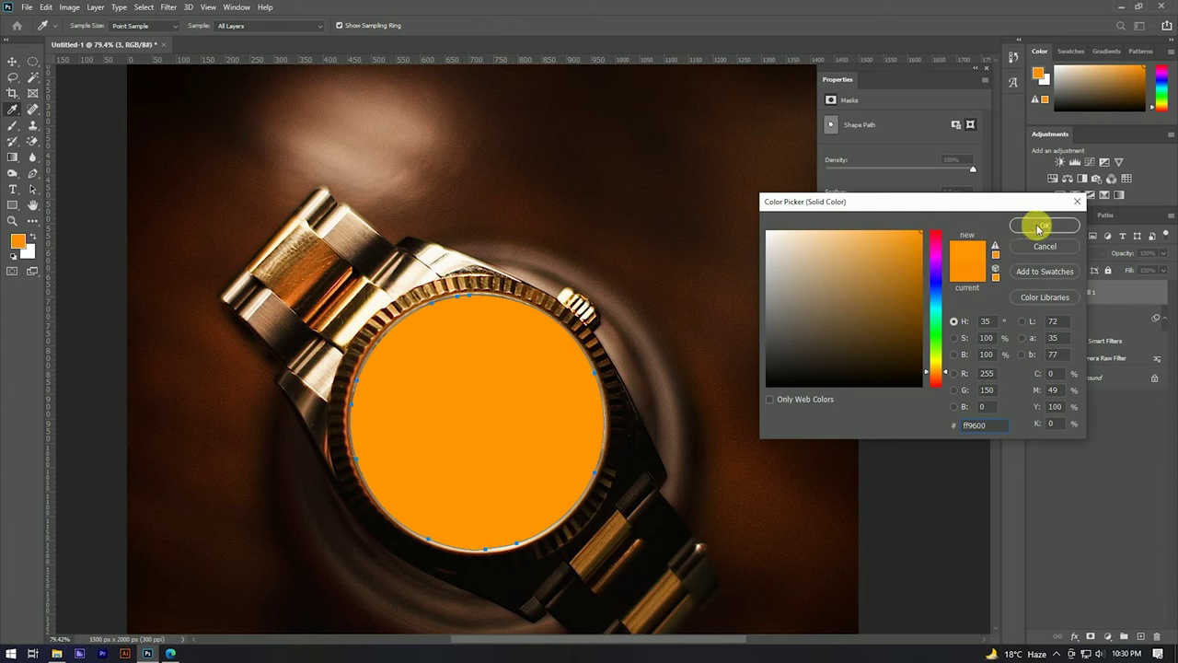
pyautogui.click(34, 186)
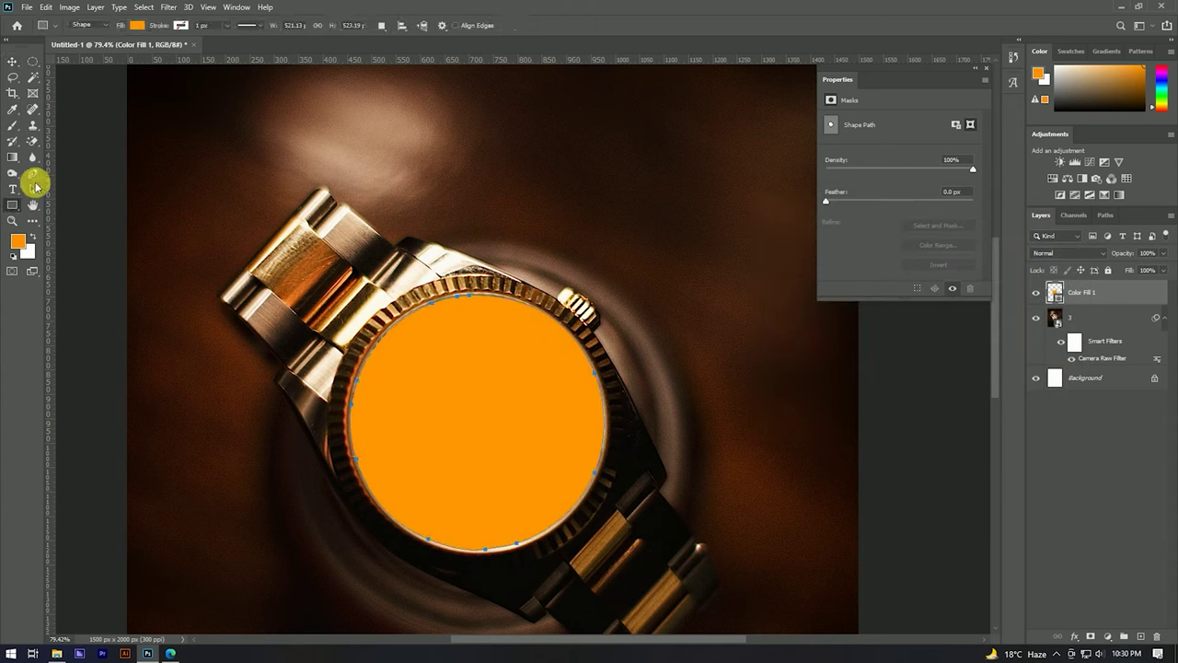
# Give the dial shape no fill and a 10 px orange stroke.
pyautogui.click(137, 25)
pyautogui.click(64, 47)
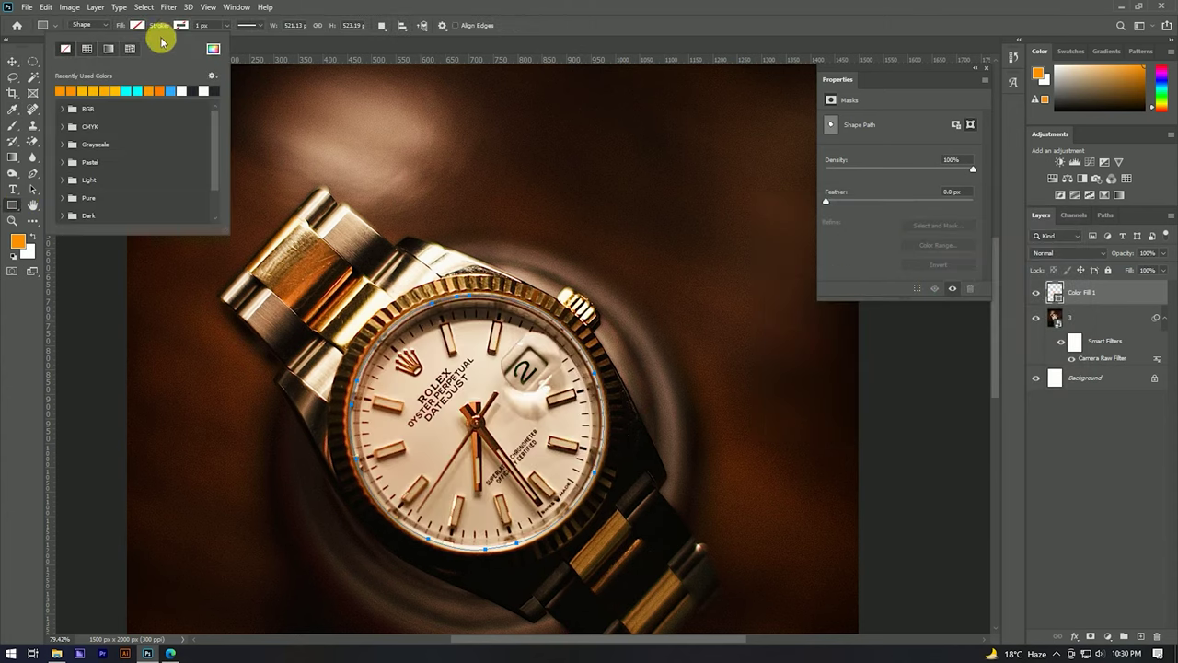
pyautogui.click(180, 26)
pyautogui.click(104, 90)
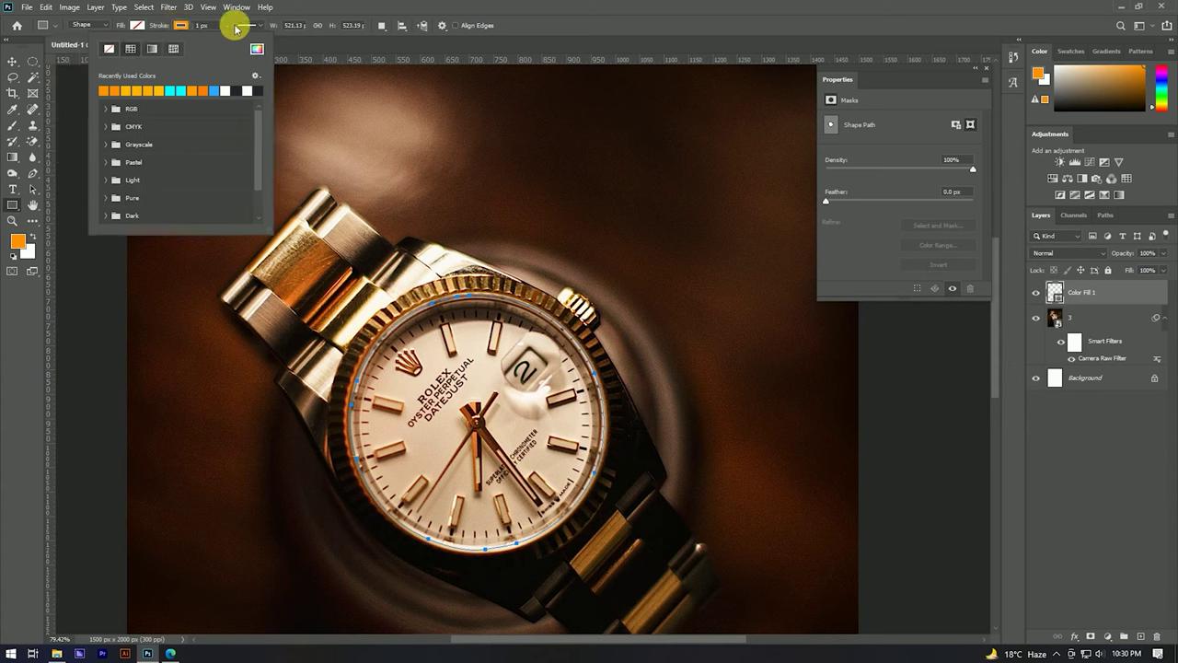
pyautogui.click(196, 26)
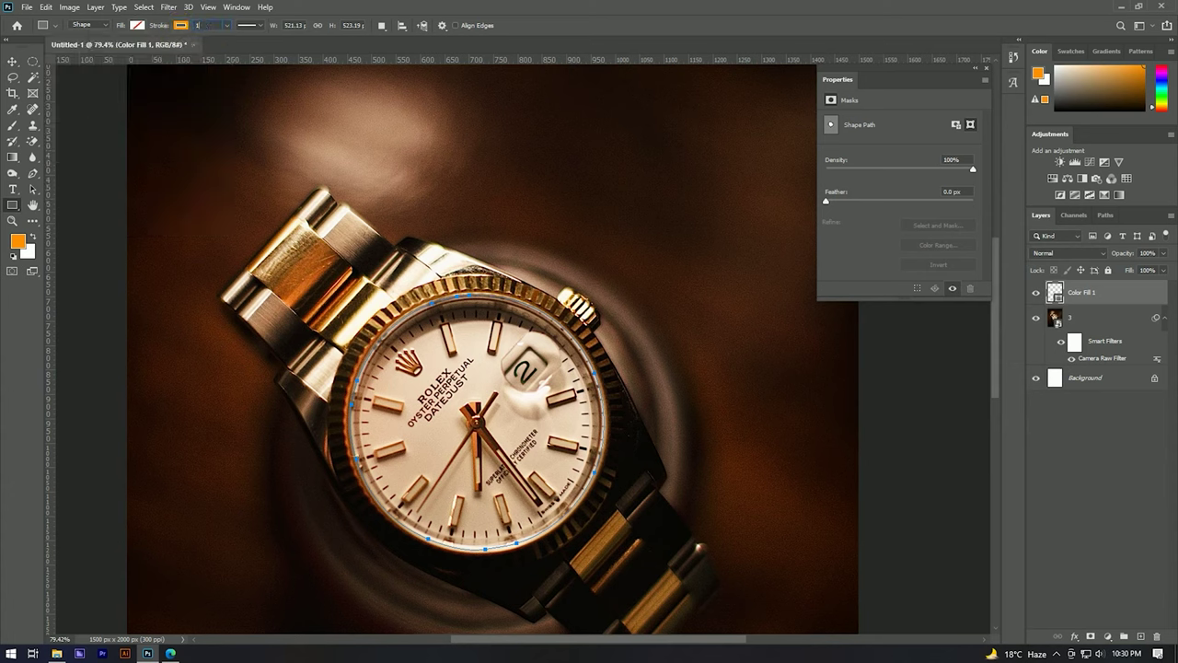
pyautogui.write('0')
pyautogui.press('Return')
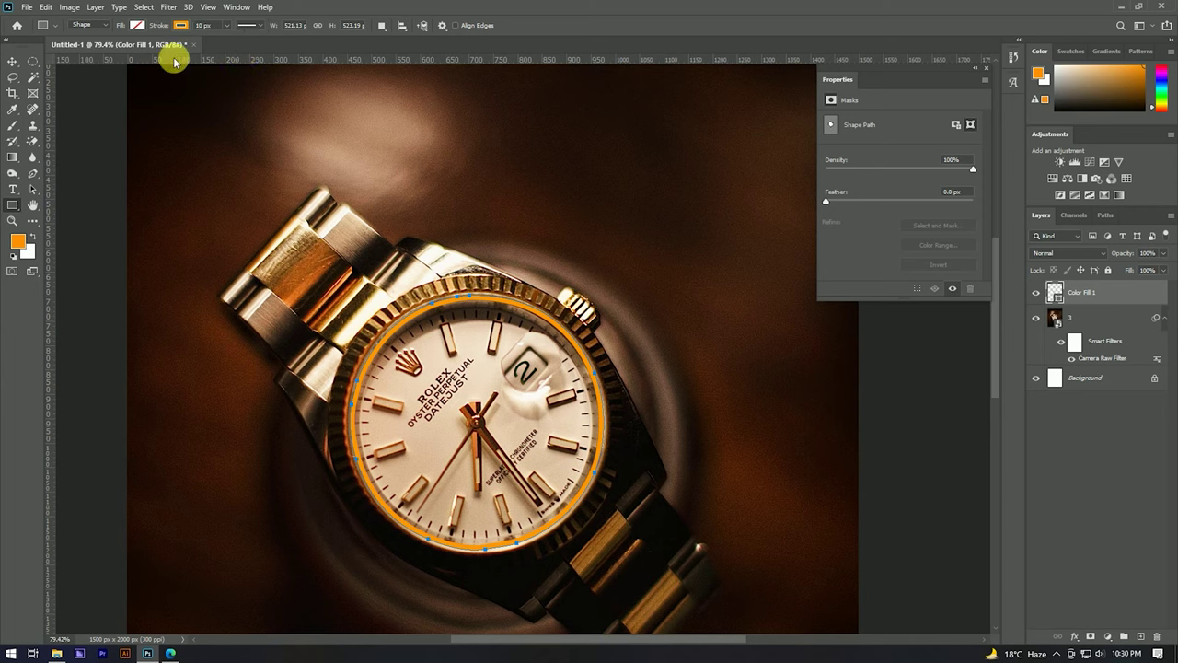
# Change the stroke's Align option in the stroke options.
pyautogui.click(247, 26)
pyautogui.click(217, 153)
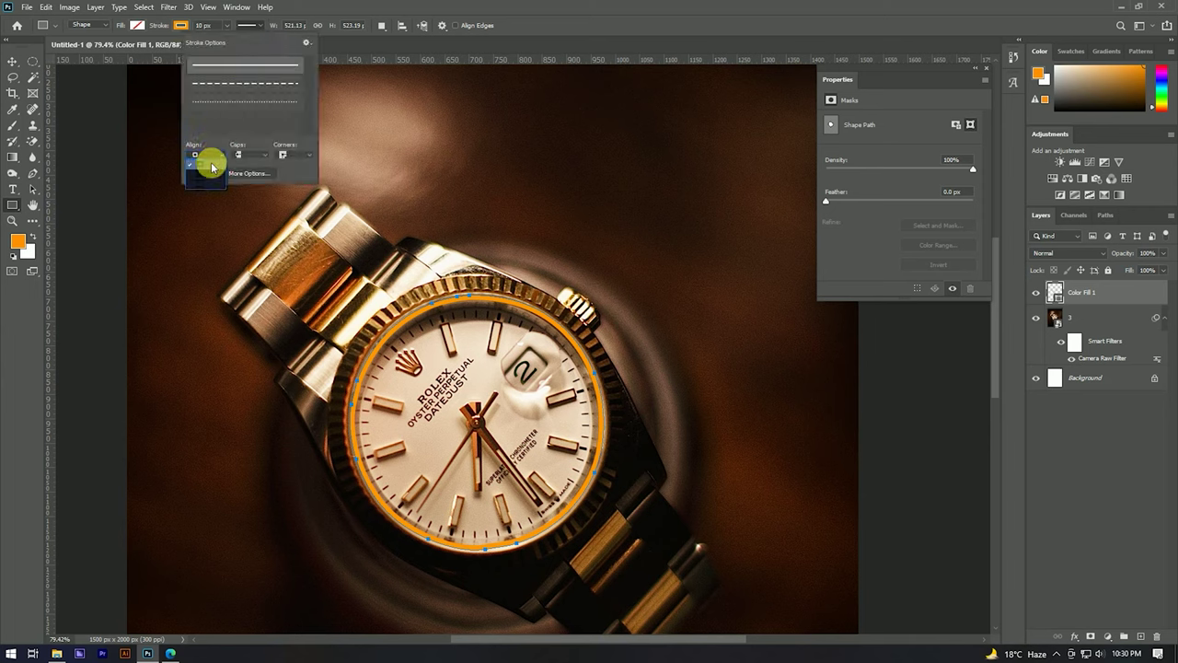
pyautogui.click(210, 176)
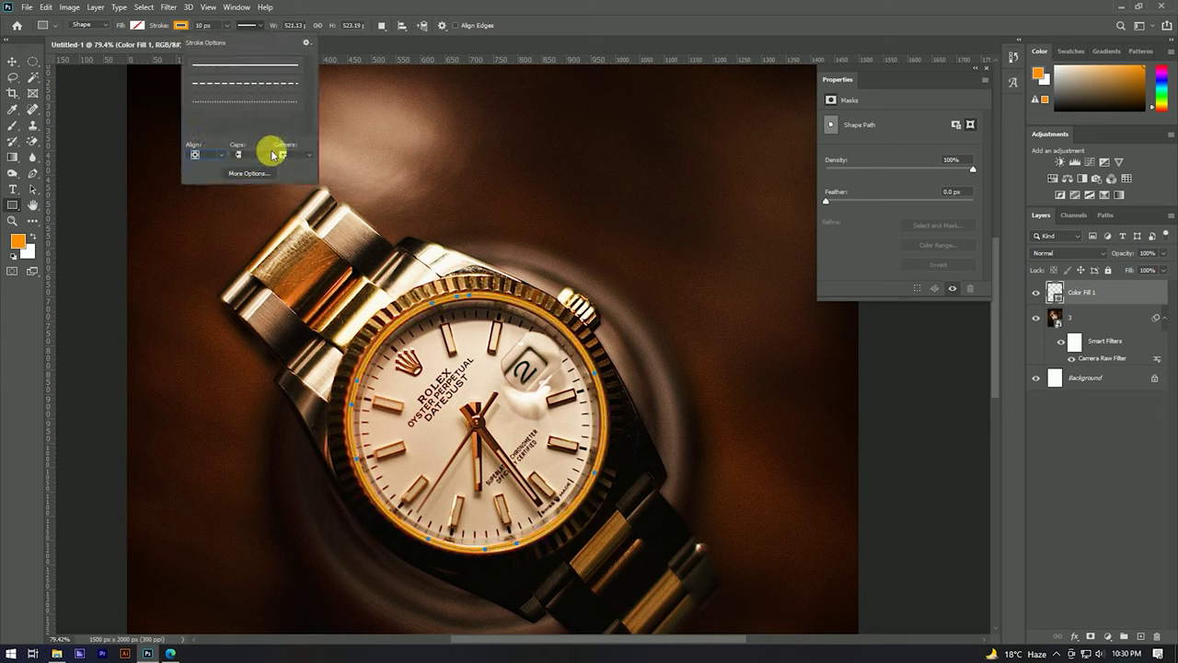
pyautogui.click(12, 60)
# Rename the Color Fill 1 layer to Color_1.
pyautogui.doubleClick(1086, 293)
pyautogui.press('BackSpace')
pyautogui.write('Color_1')
pyautogui.press('Return')
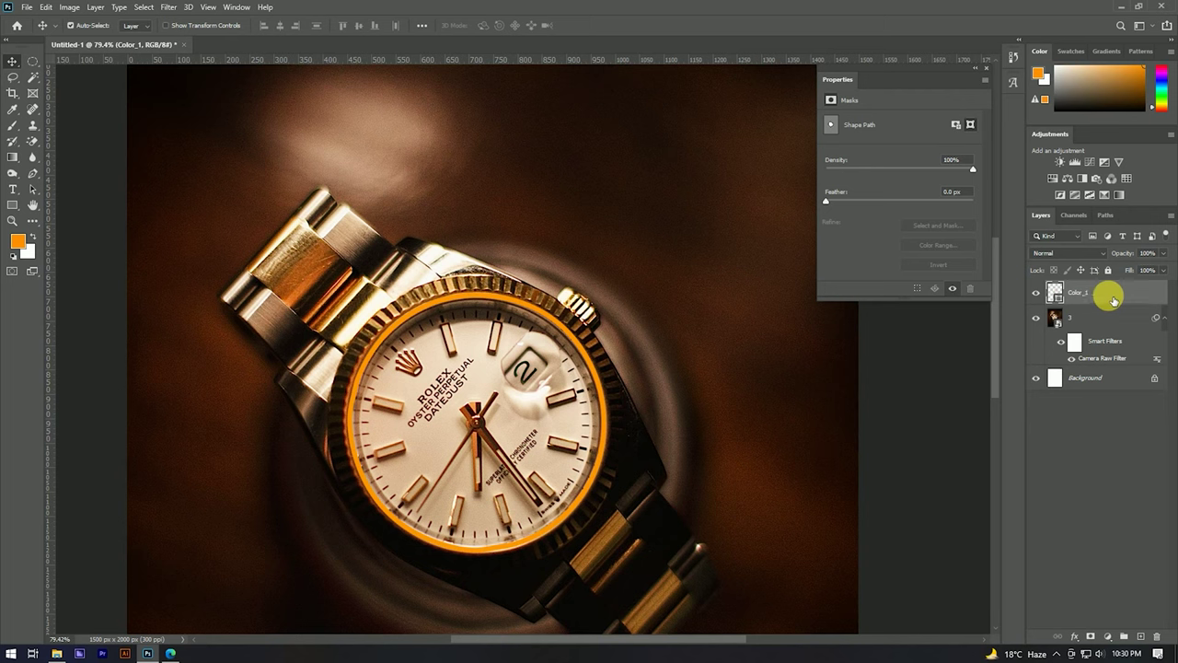
# Set Color_1's blend mode to Color Dodge.
pyautogui.click(1046, 252)
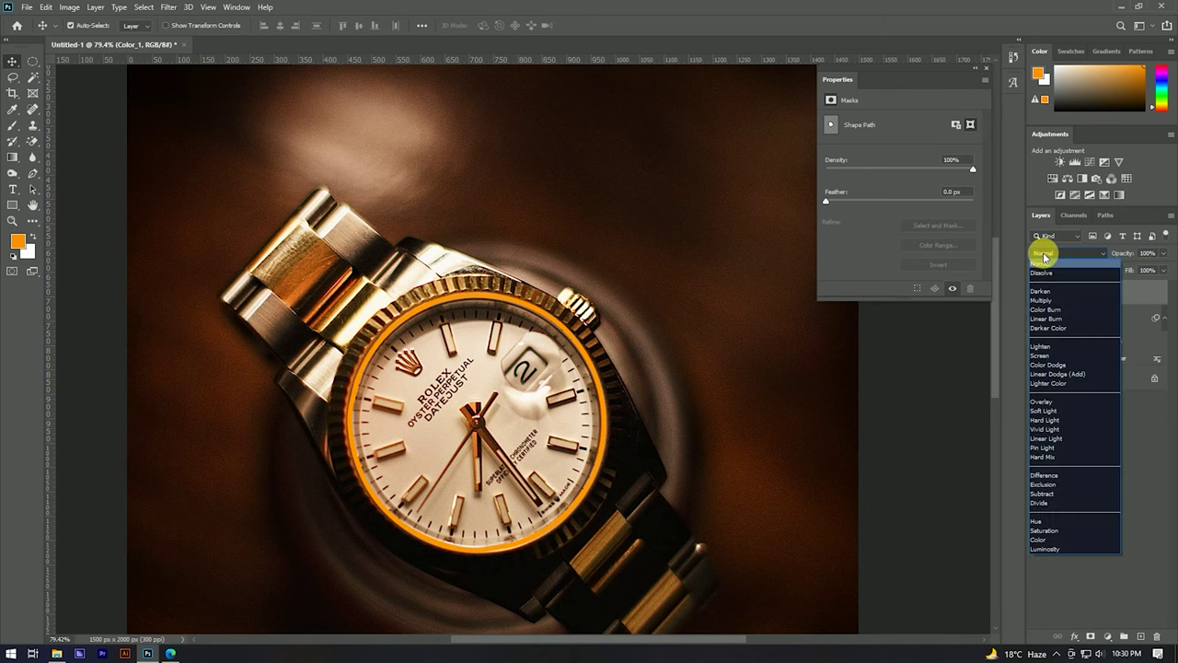
pyautogui.click(1044, 364)
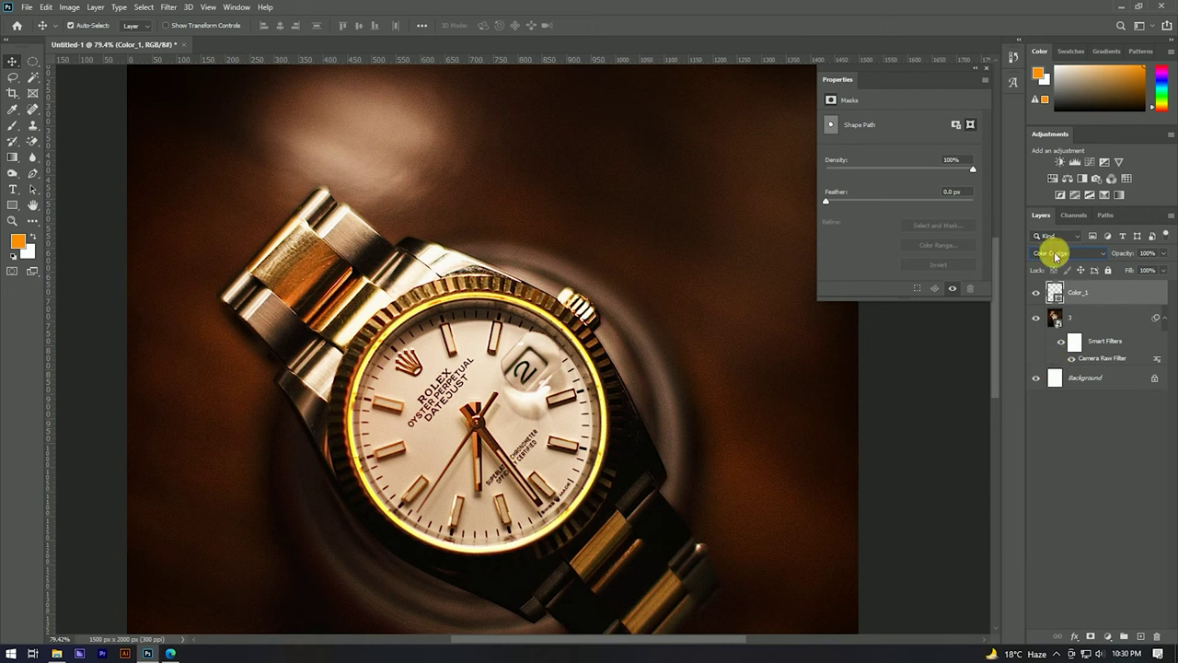
pyautogui.rightClick(1114, 298)
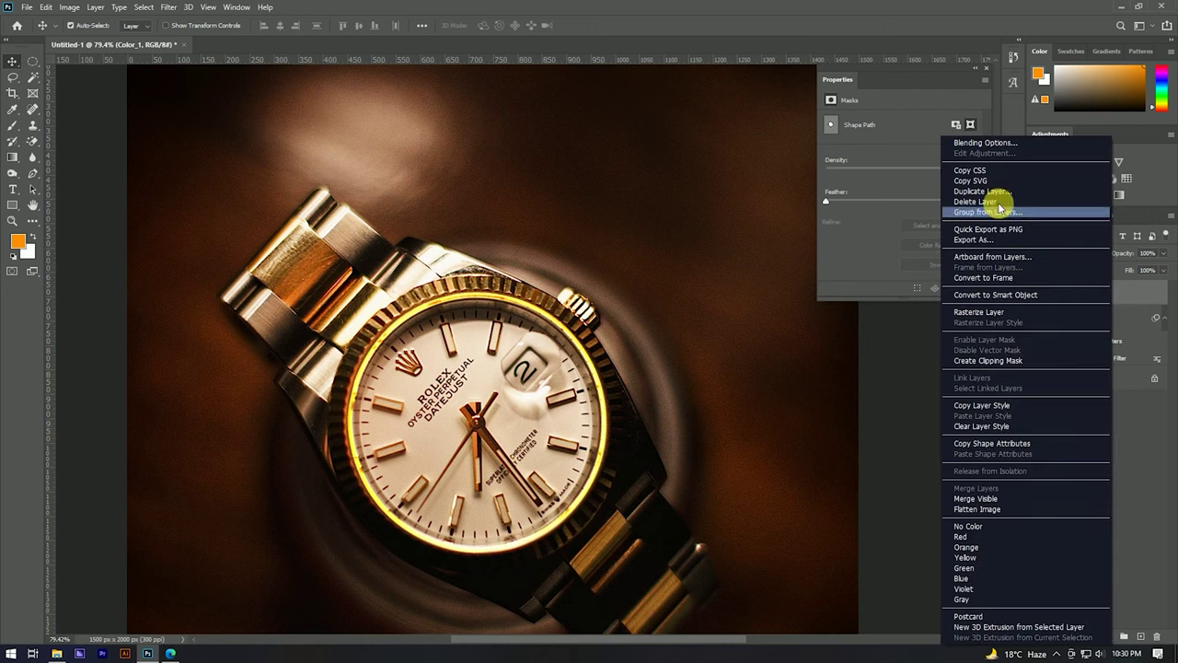
# Duplicate Color_1, set the copy to Linear Dodge (Add), and make it a smart object.
pyautogui.click(989, 193)
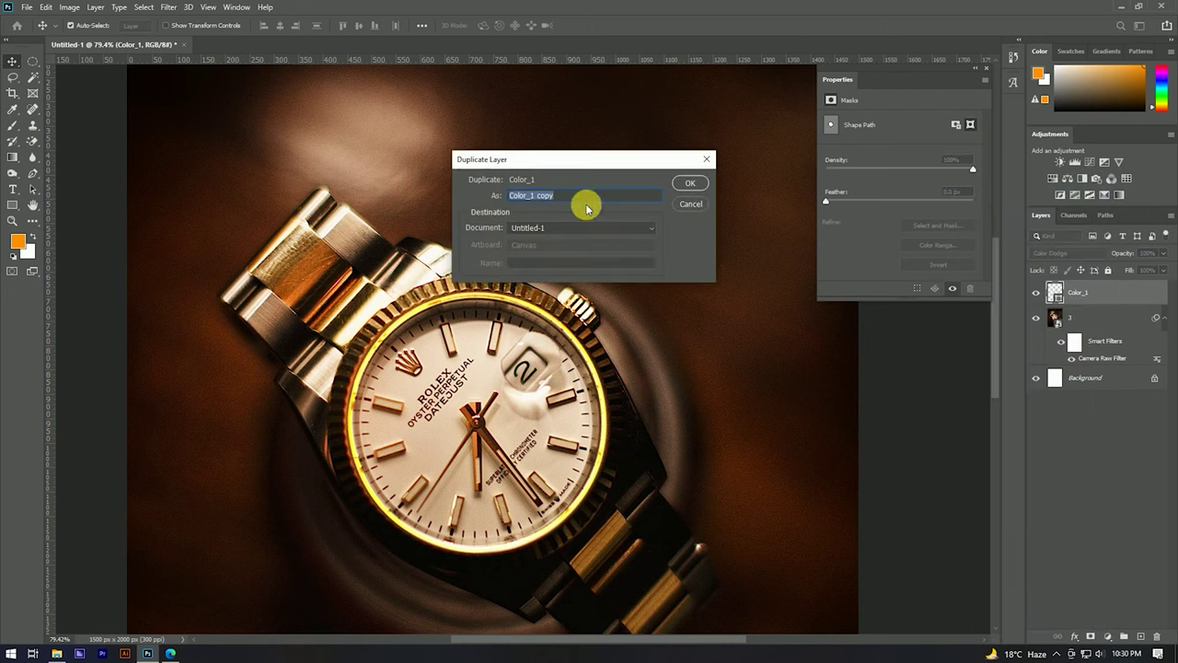
pyautogui.click(695, 187)
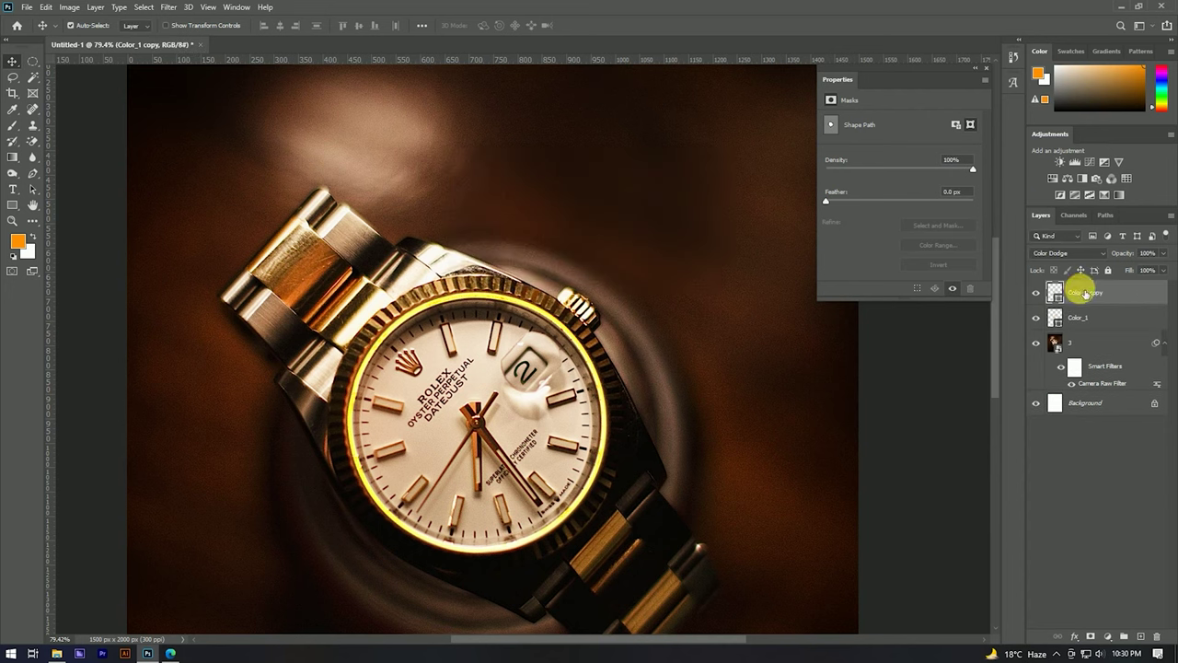
pyautogui.click(1058, 253)
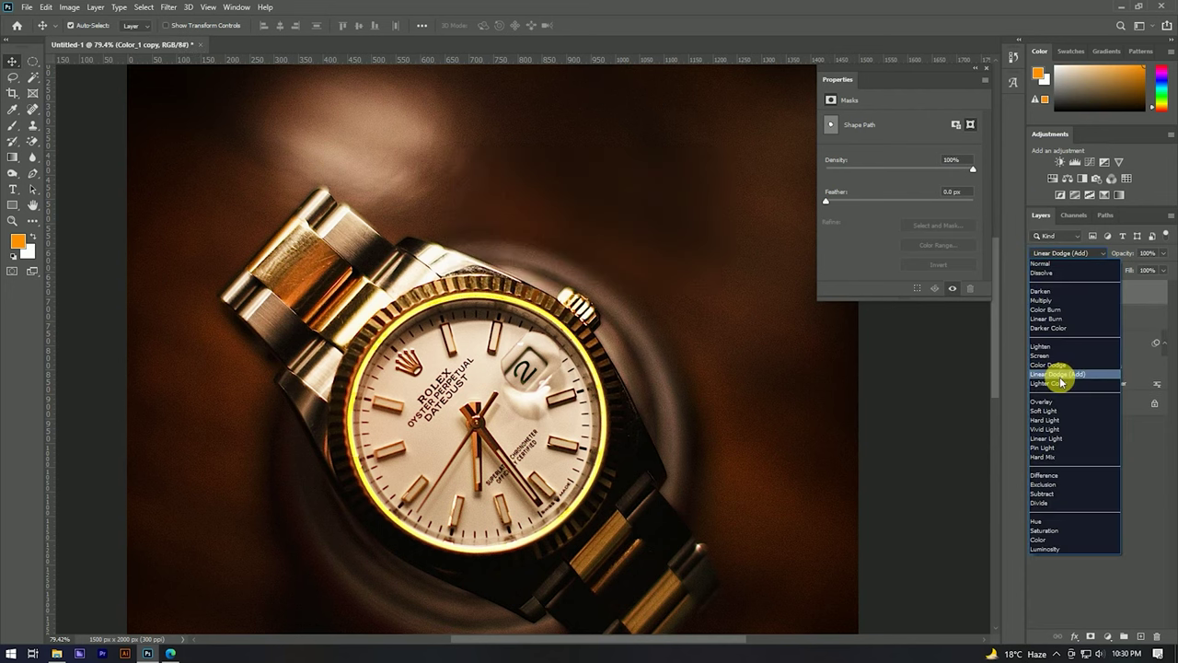
pyautogui.click(1058, 378)
pyautogui.rightClick(1115, 302)
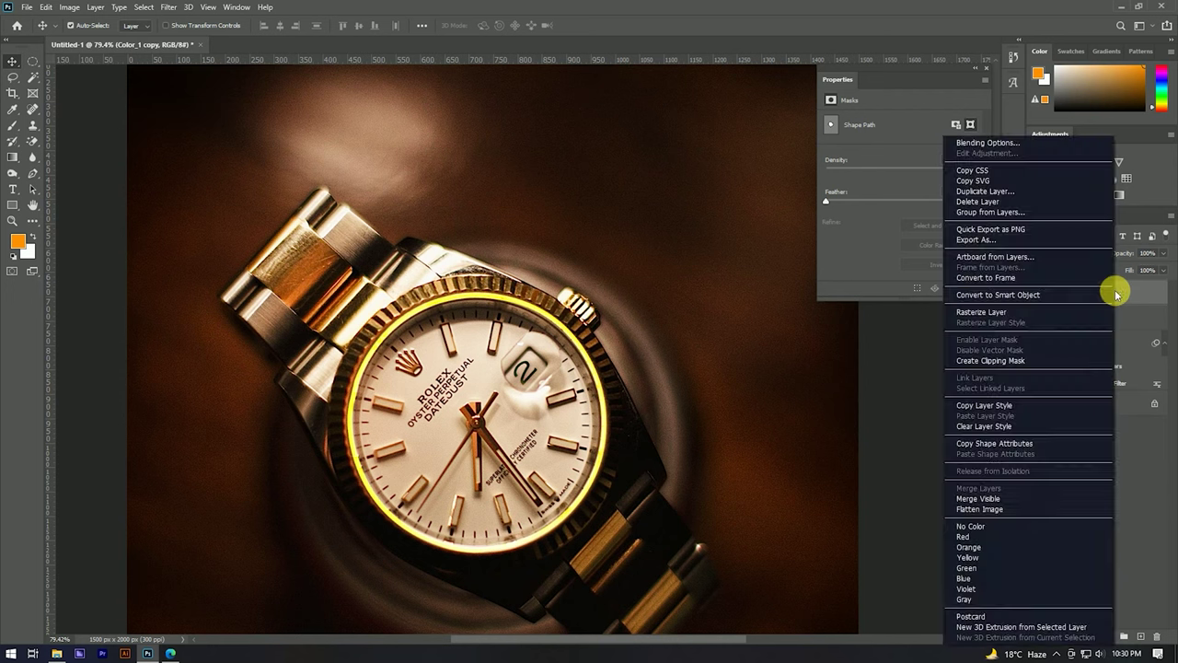
pyautogui.click(1031, 295)
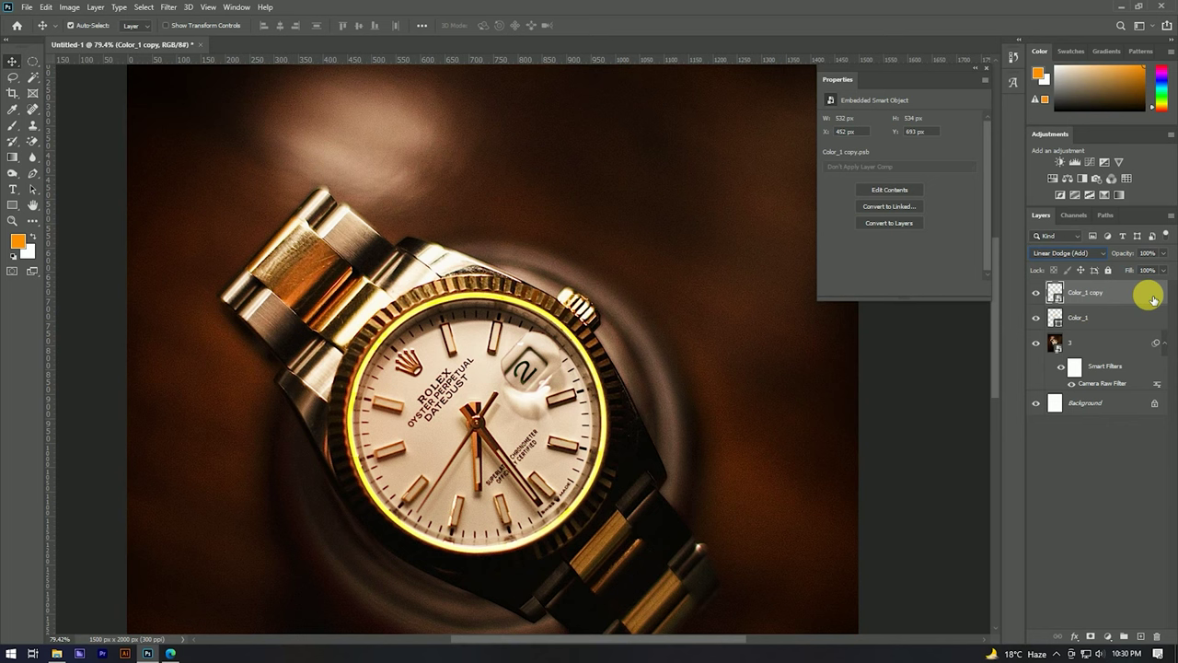
# Add an ff9000 orange Outer Glow to Color_1 copy with 30% spread and 117 px size.
pyautogui.doubleClick(1153, 300)
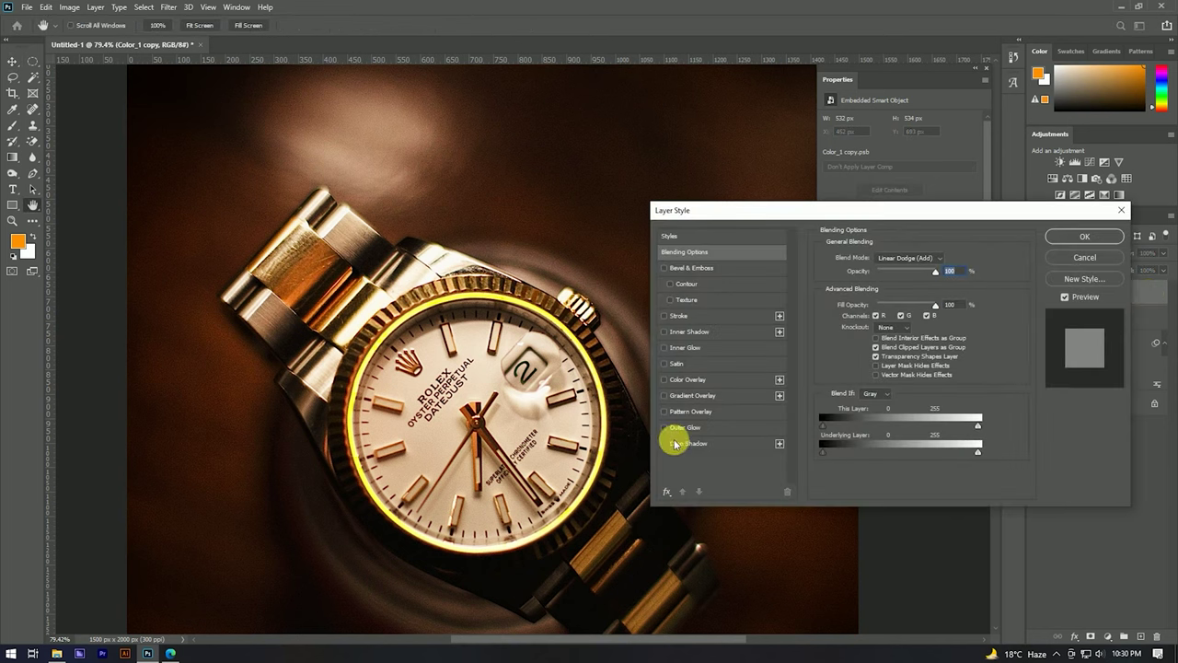
pyautogui.click(665, 428)
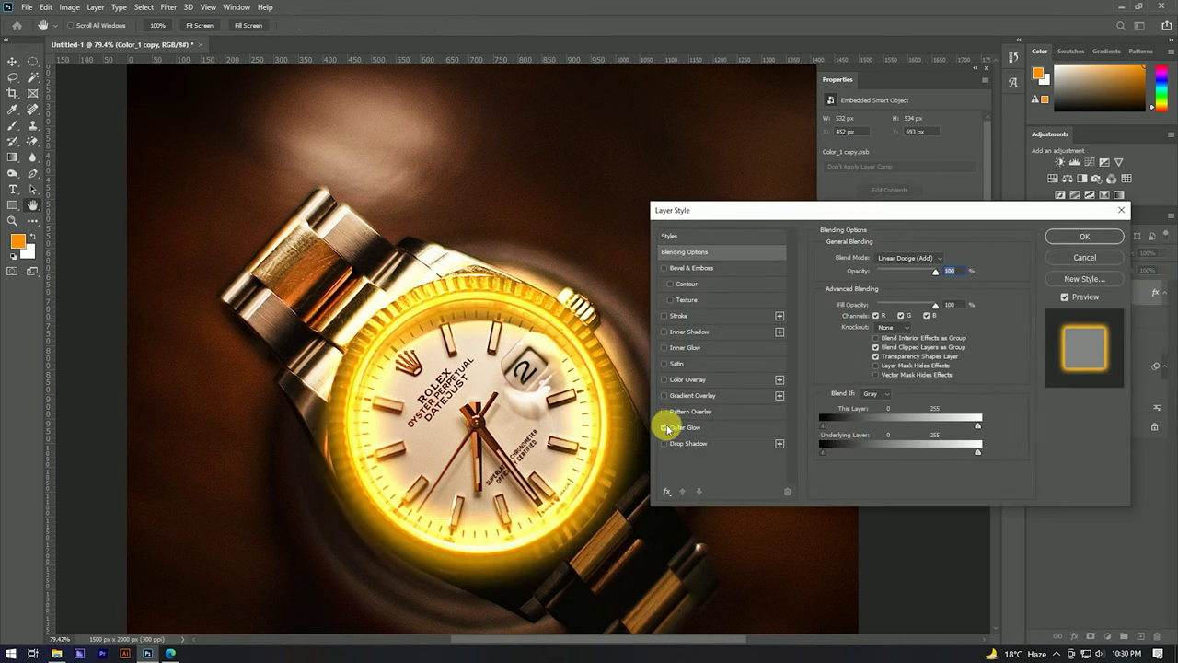
pyautogui.click(692, 427)
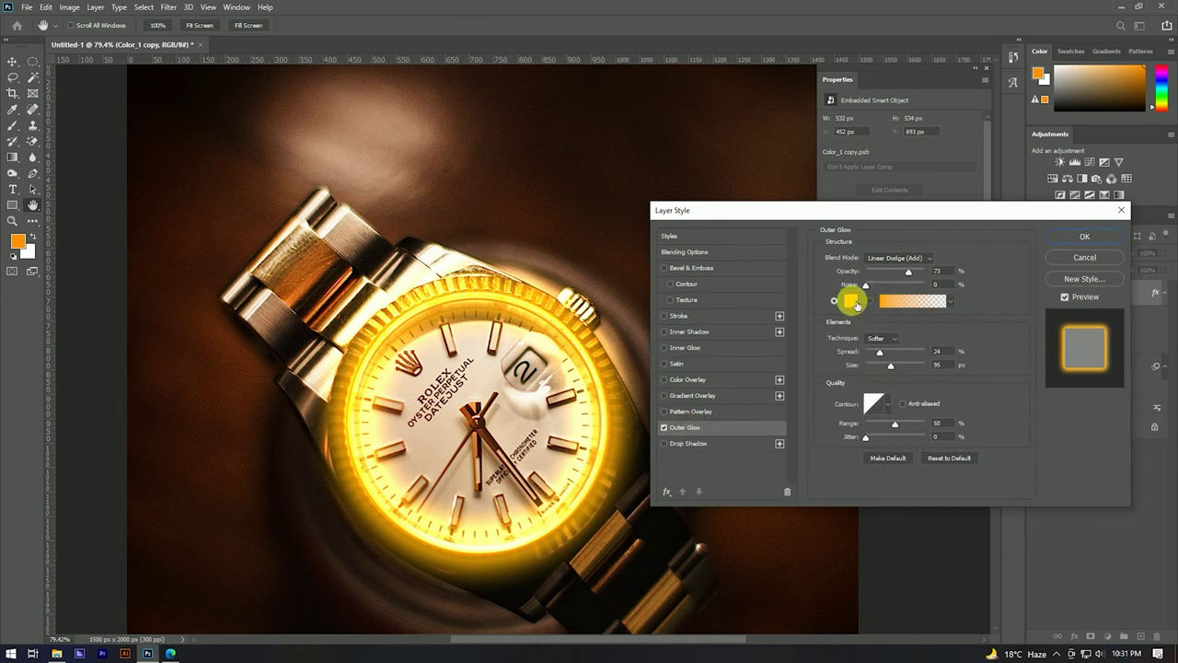
pyautogui.click(853, 302)
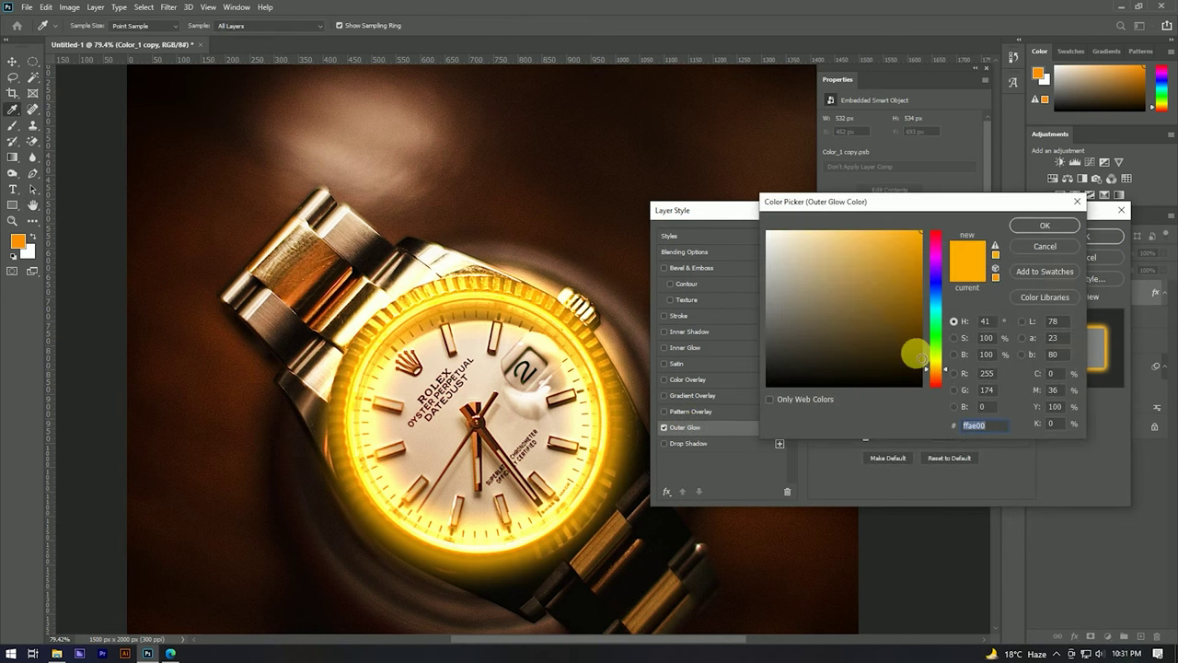
pyautogui.moveTo(937, 372); pyautogui.dragTo(935, 371)
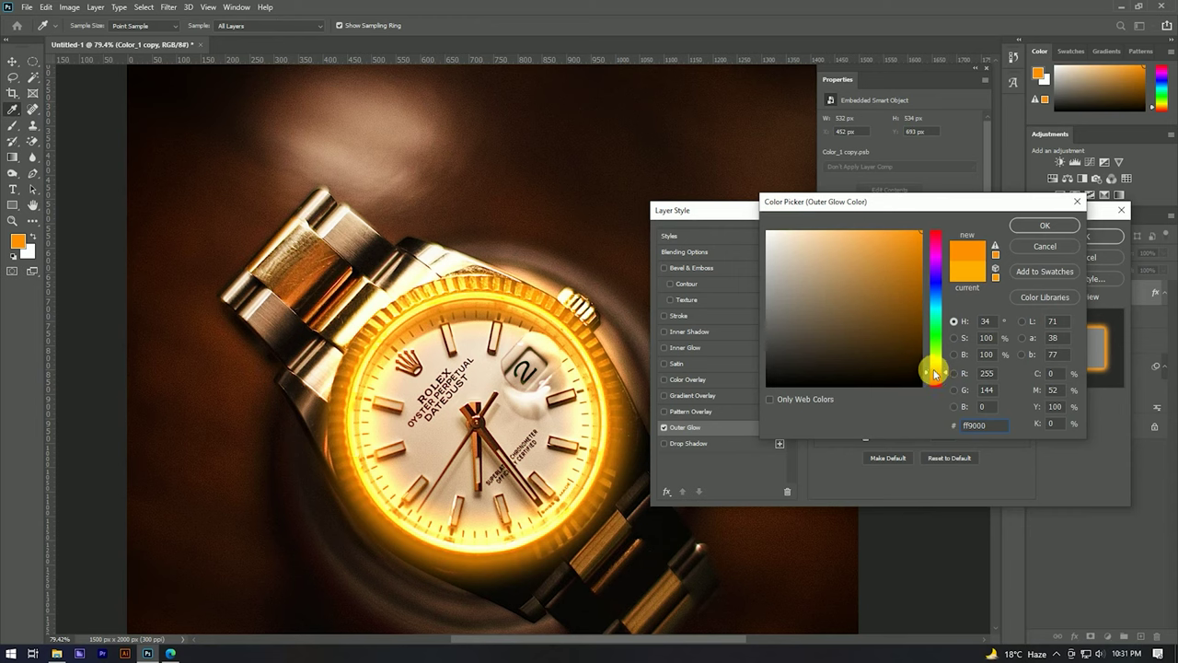
pyautogui.click(1042, 225)
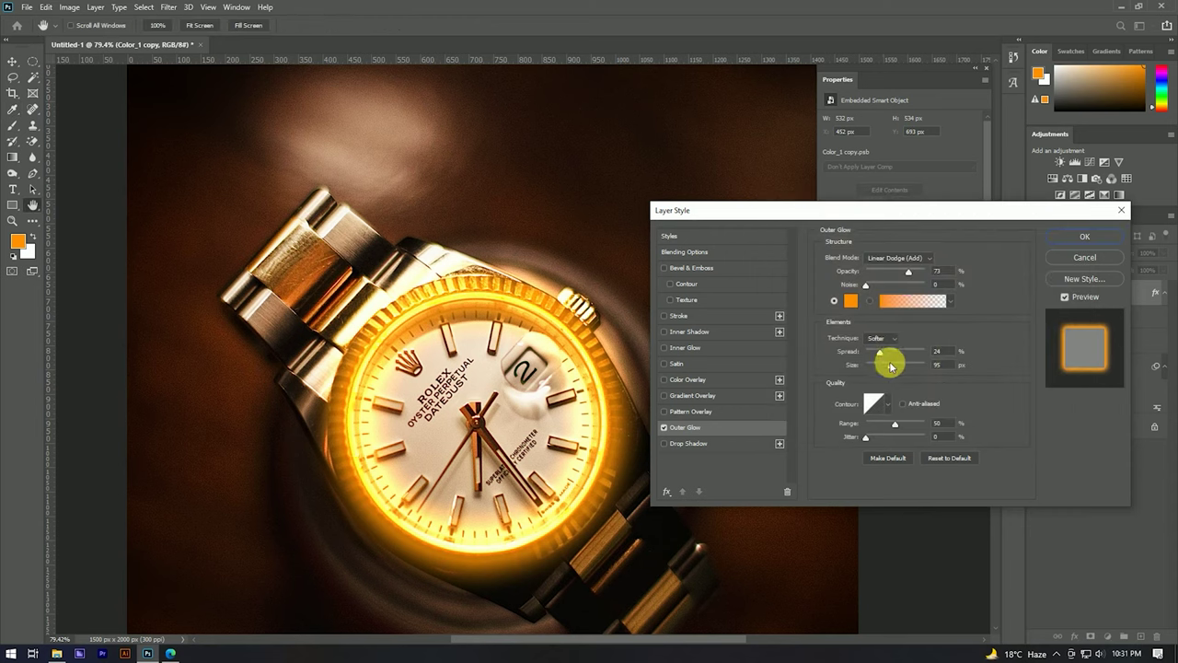
pyautogui.moveTo(889, 368); pyautogui.dragTo(884, 355)
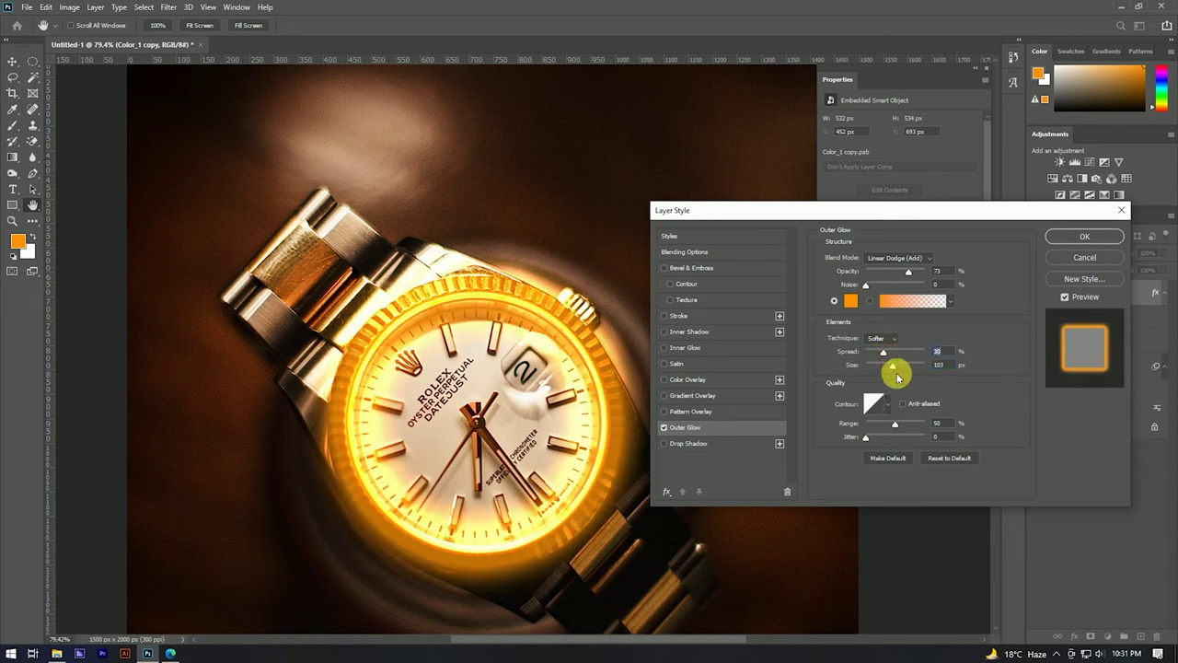
pyautogui.moveTo(892, 368); pyautogui.dragTo(898, 369)
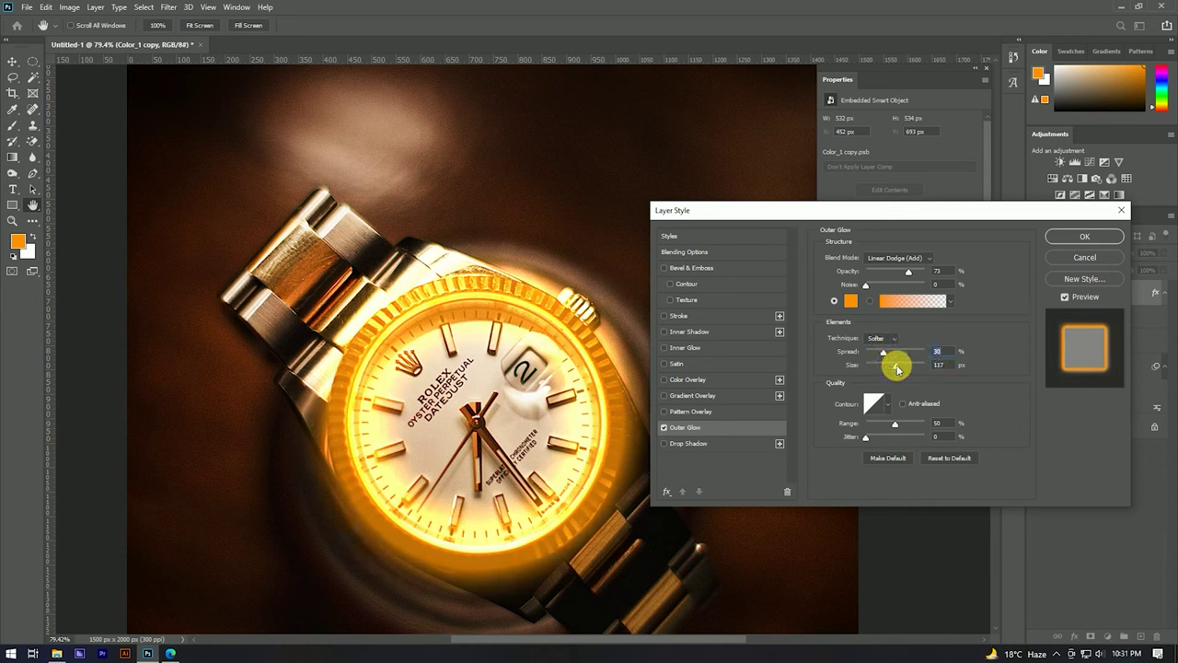
# Commit the Outer Glow and zoom in and out to review the glowing bezel.
pyautogui.click(1083, 237)
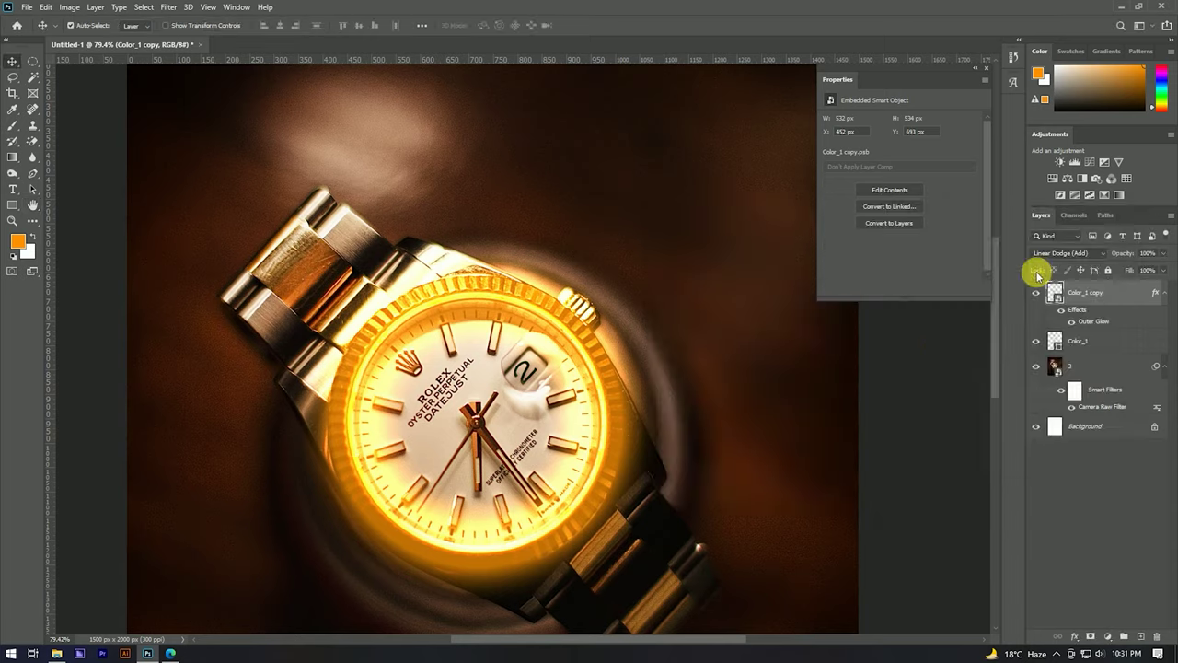
pyautogui.scroll(-3, 563, 303)
pyautogui.scroll(-2, 564, 304)
pyautogui.scroll(2, 552, 313)
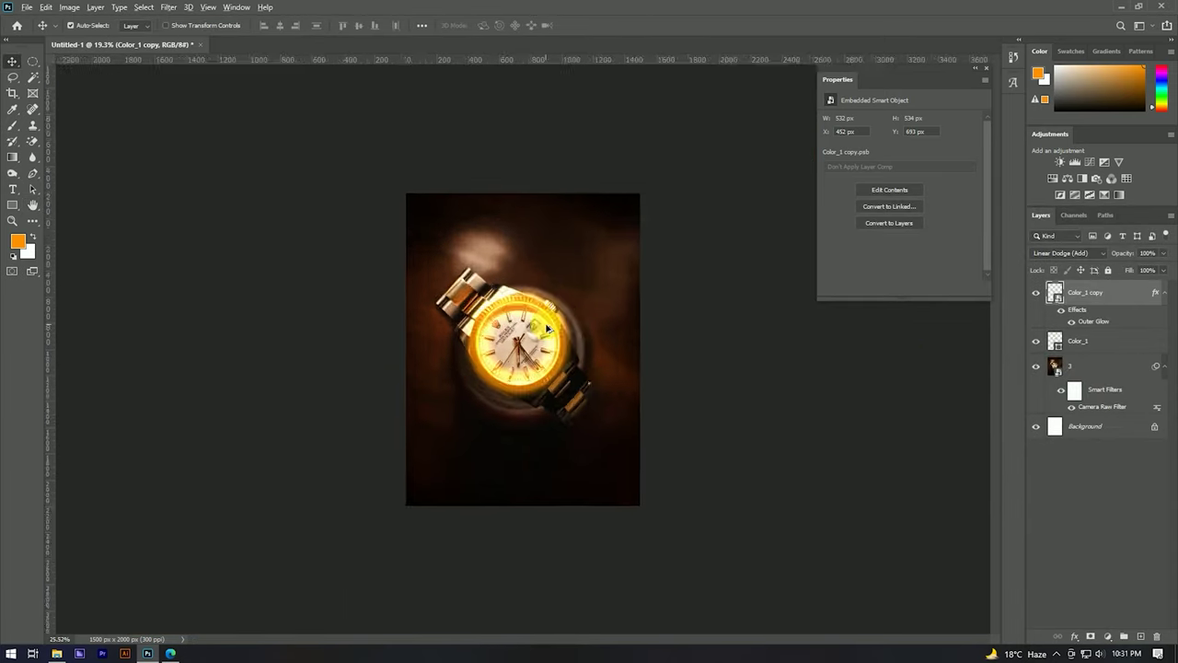
pyautogui.scroll(4, 546, 326)
pyautogui.scroll(-1, 546, 326)
pyautogui.scroll(-2, 545, 324)
pyautogui.scroll(-1, 543, 322)
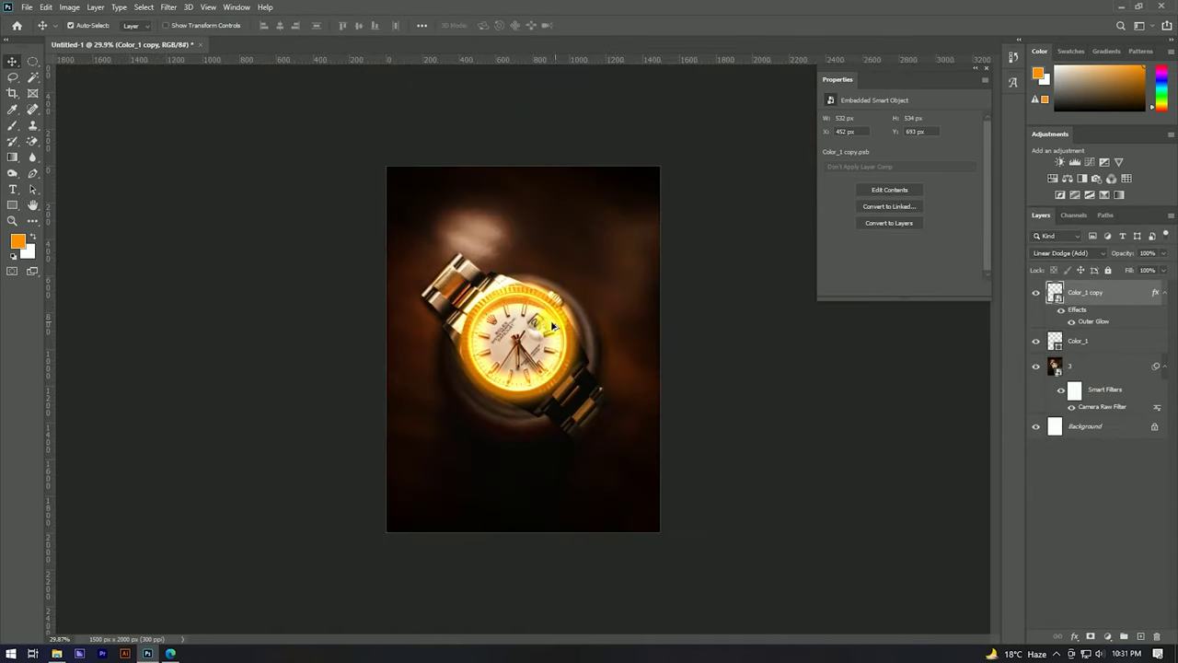
pyautogui.scroll(4, 538, 317)
pyautogui.scroll(2, 537, 317)
pyautogui.scroll(-3, 539, 318)
pyautogui.scroll(1, 541, 318)
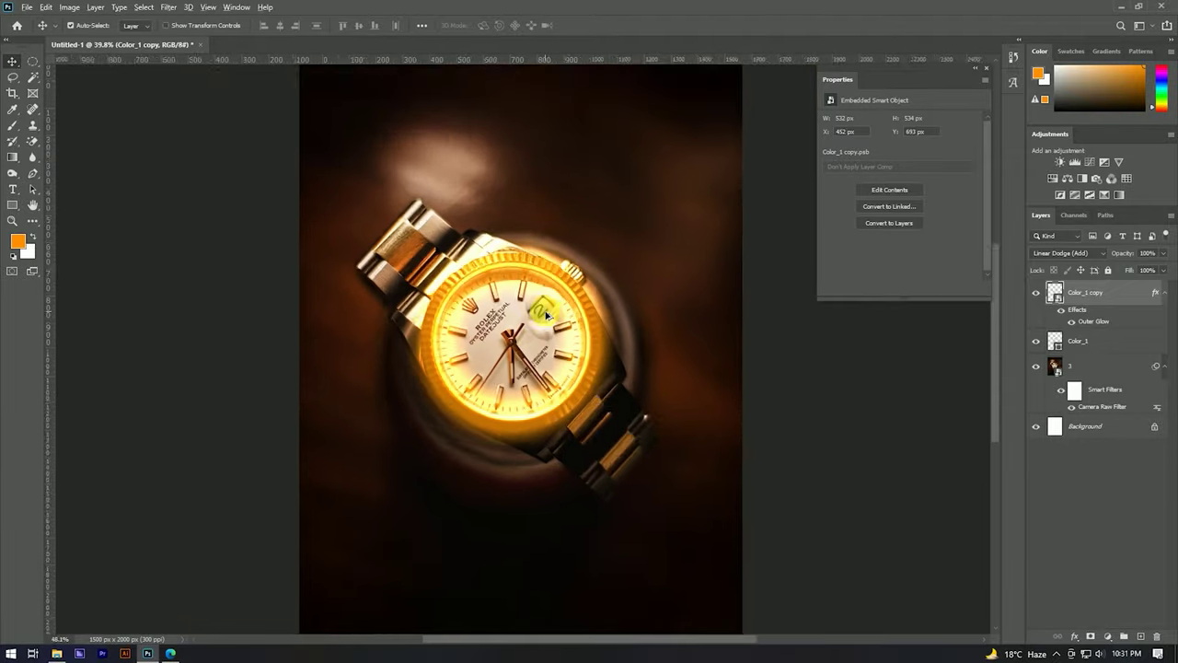
pyautogui.scroll(2, 545, 317)
pyautogui.scroll(-1, 546, 317)
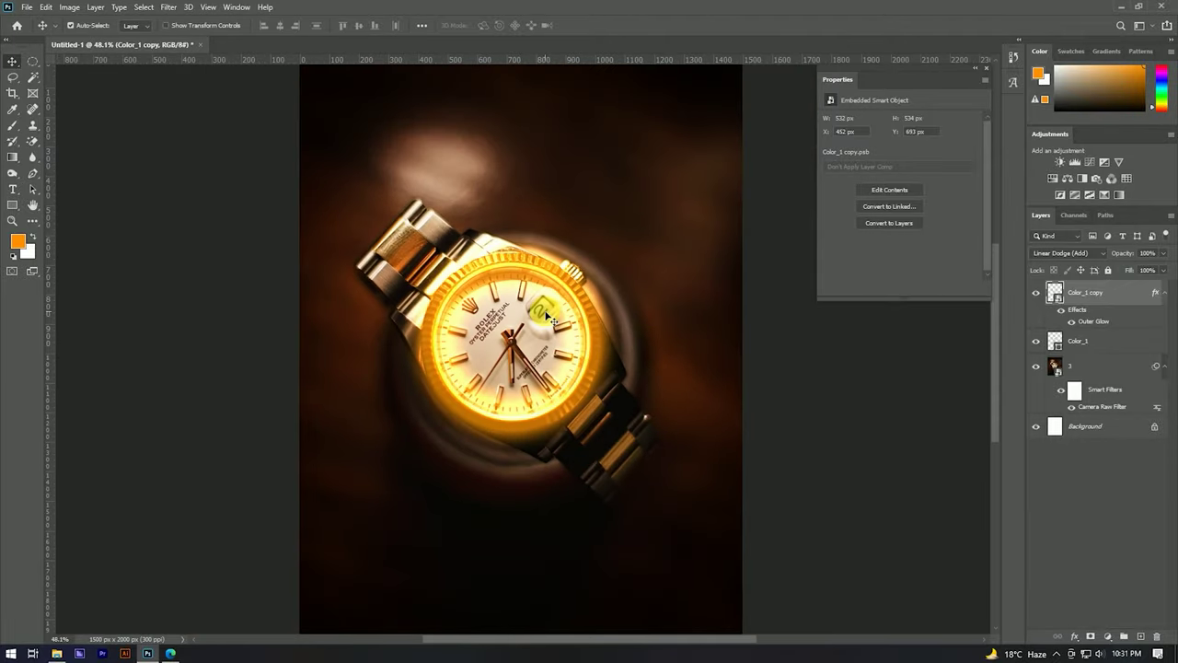
# Collapse the Effects list under Color_1 copy.
pyautogui.scroll(-2, 546, 315)
pyautogui.scroll(-1, 546, 315)
pyautogui.scroll(4, 543, 309)
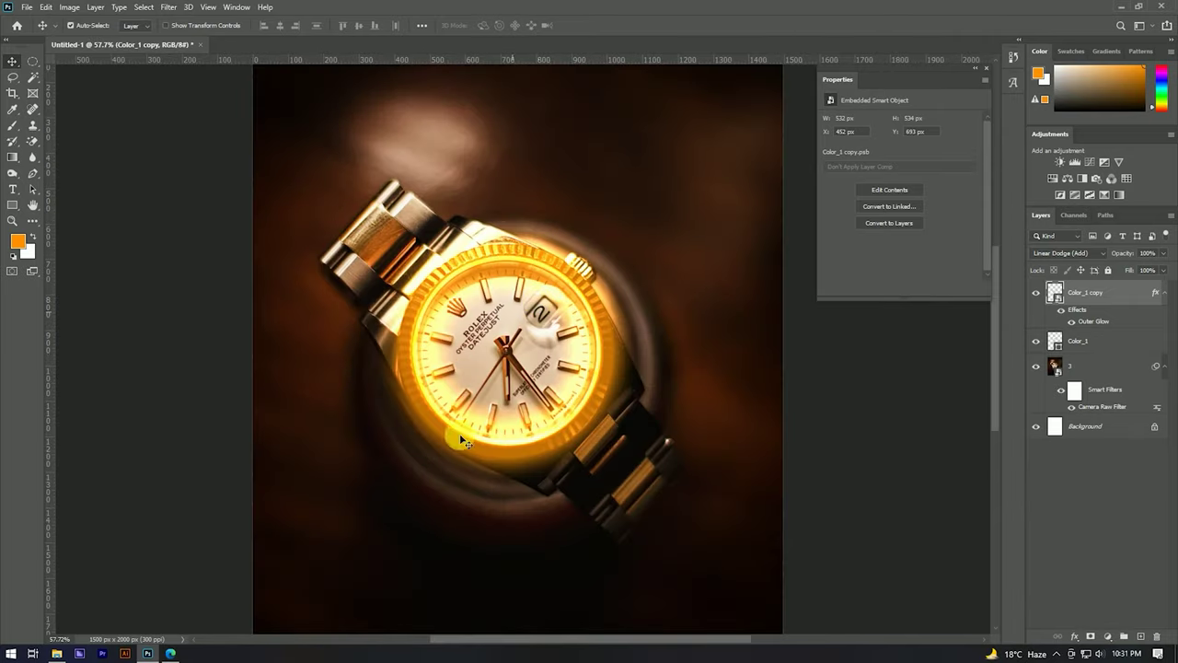
pyautogui.scroll(-2, 513, 266)
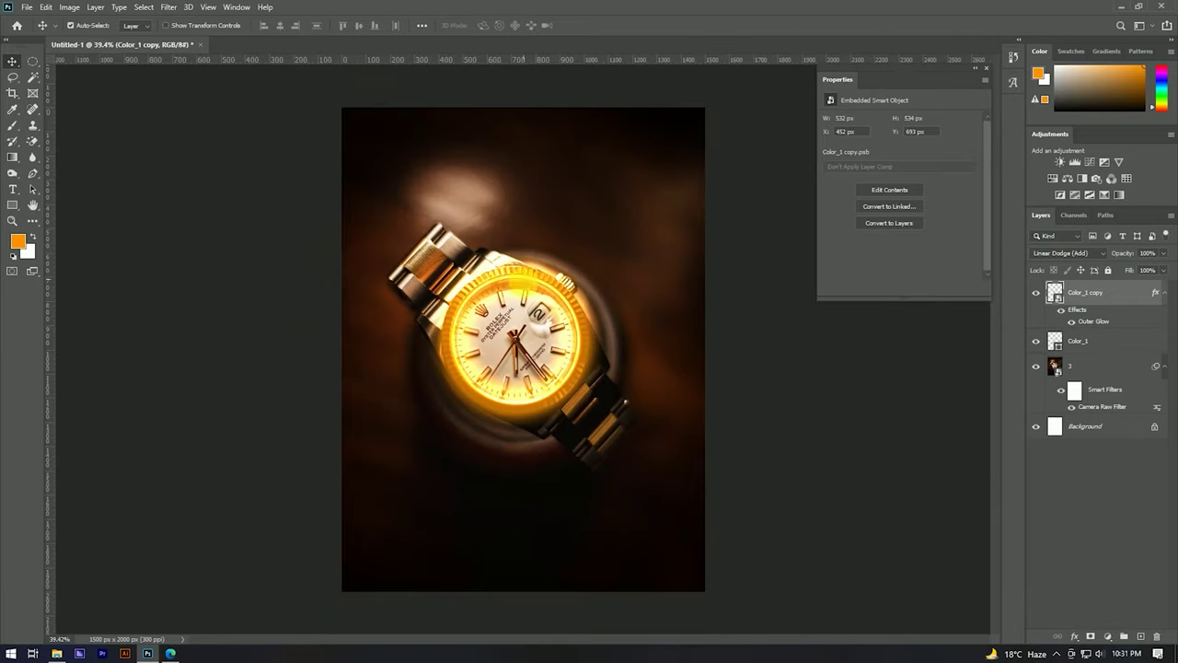
pyautogui.click(1163, 292)
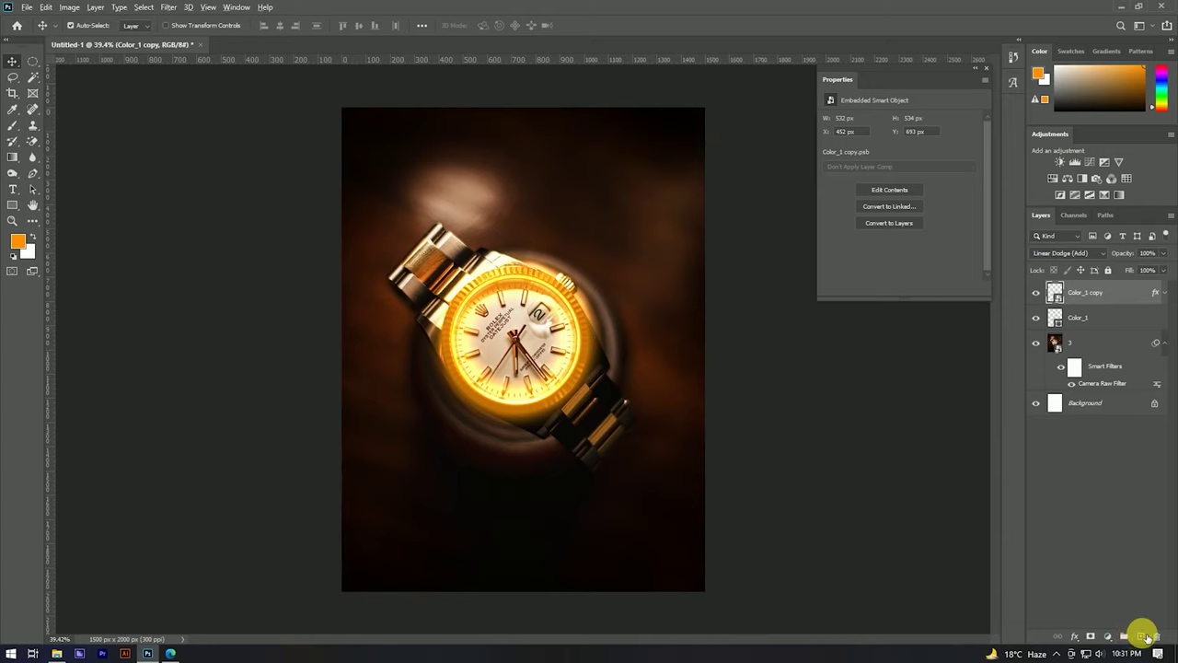
# Create Layer 1 and paint an orange glow over the dial at 66% brush opacity.
pyautogui.keyDown('alt'); pyautogui.click(1141, 635); pyautogui.keyUp('alt')
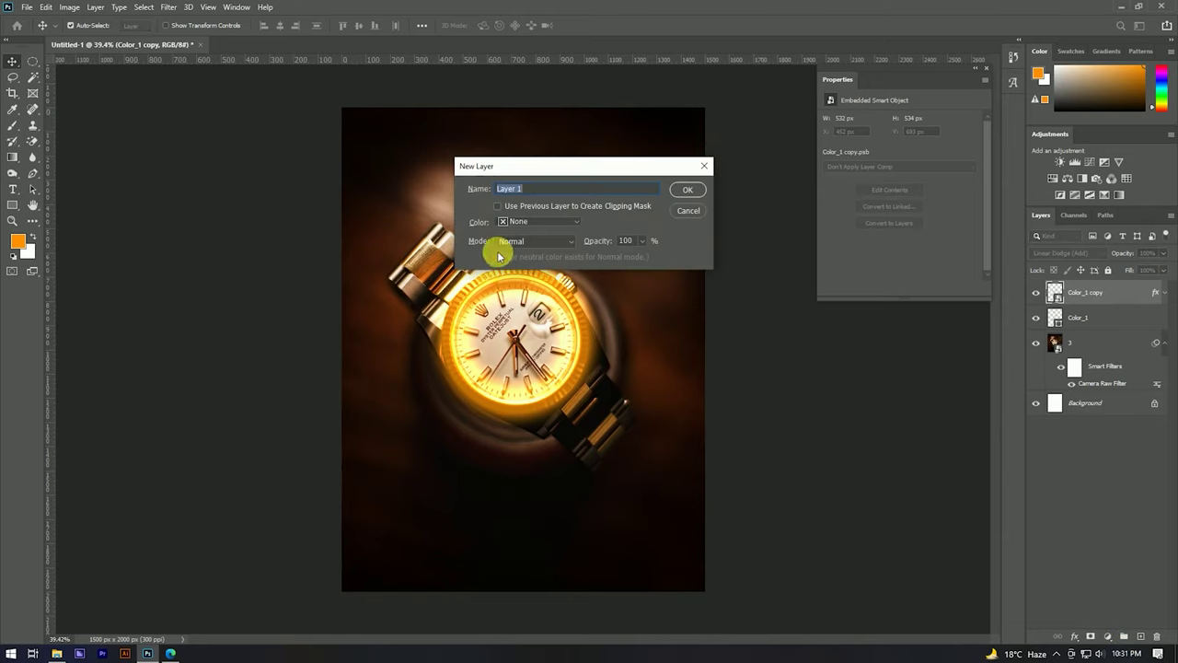
pyautogui.click(691, 190)
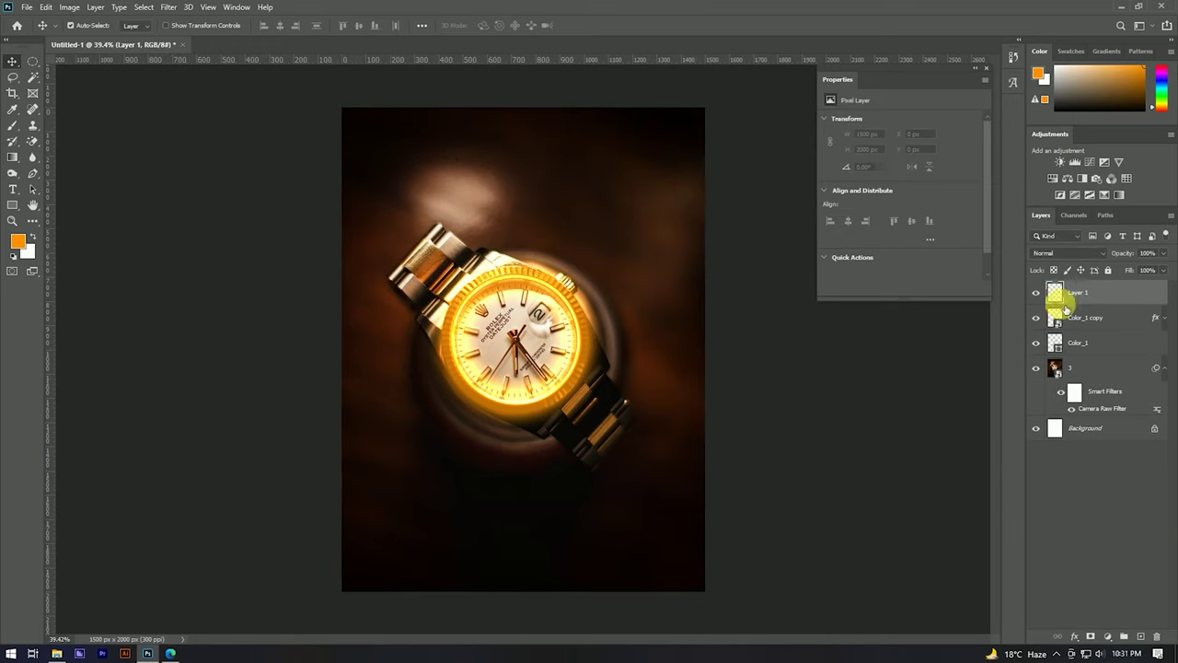
pyautogui.click(13, 124)
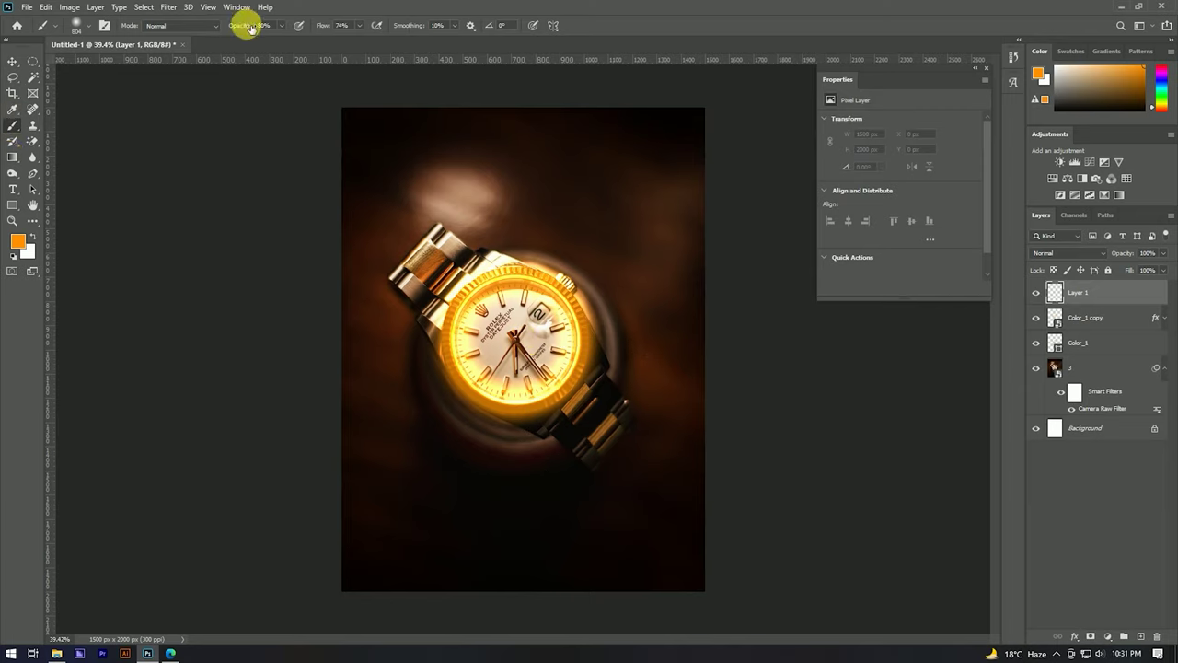
pyautogui.moveTo(242, 28)
pyautogui.mouseDown()
pyautogui.moveTo(302, 29)
pyautogui.moveTo(328, 182)
pyautogui.mouseUp()
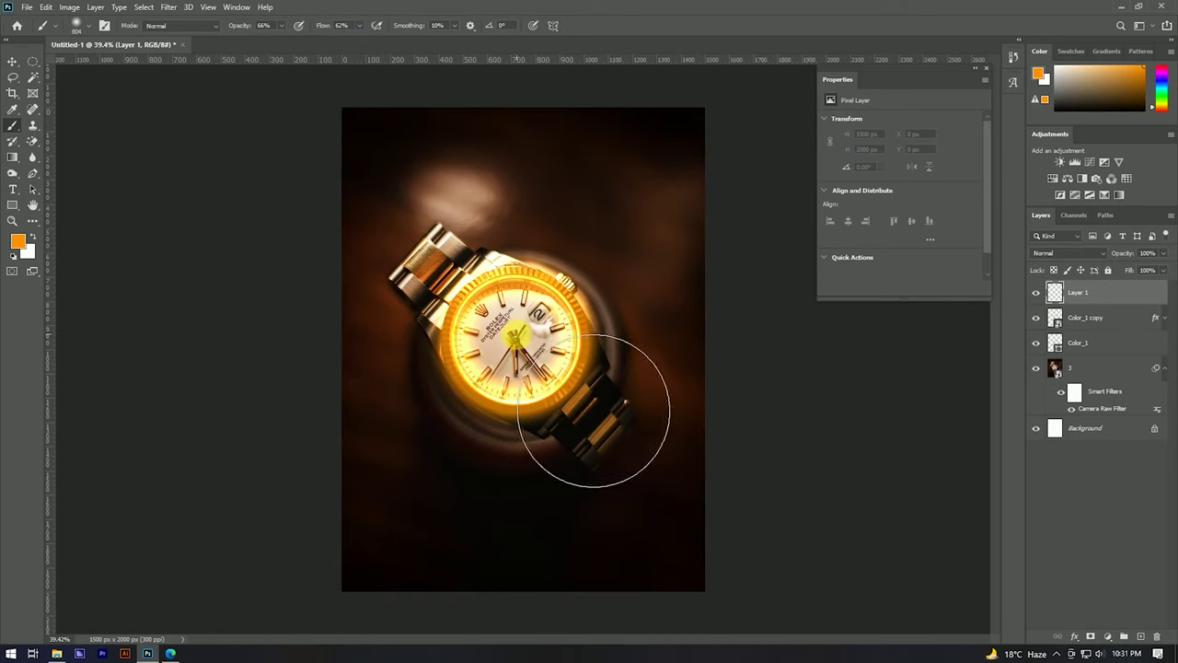
pyautogui.moveTo(592, 412); pyautogui.dragTo(605, 421)
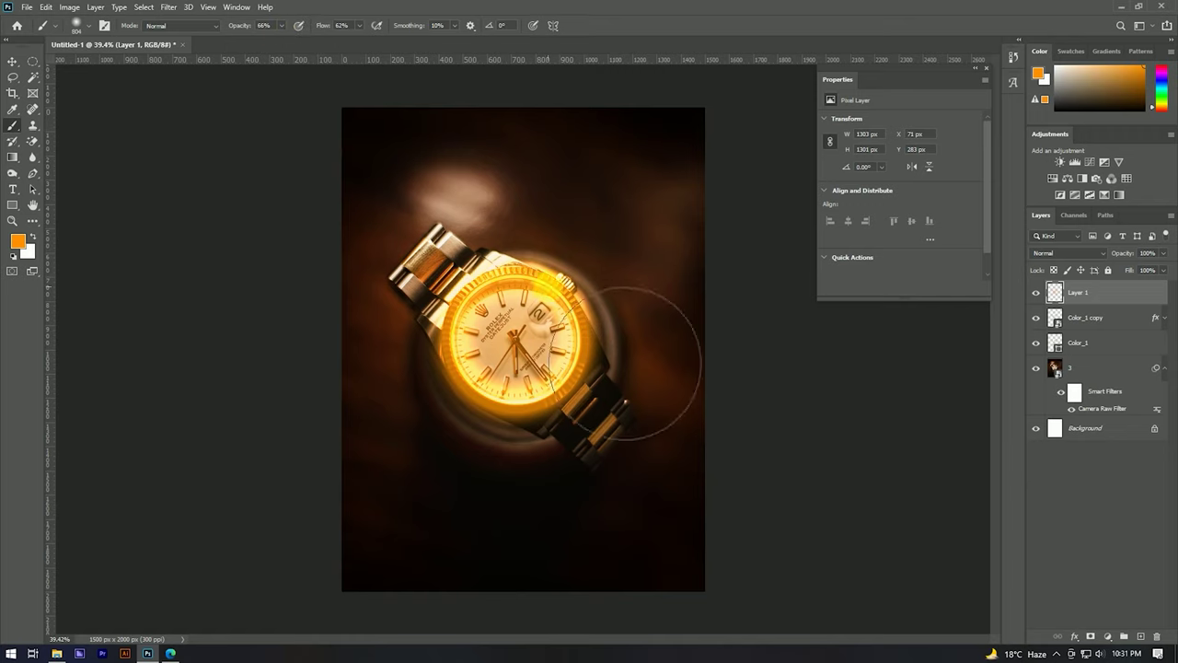
# Set Layer 1's blend mode to Linear Dodge (Add).
pyautogui.click(1063, 254)
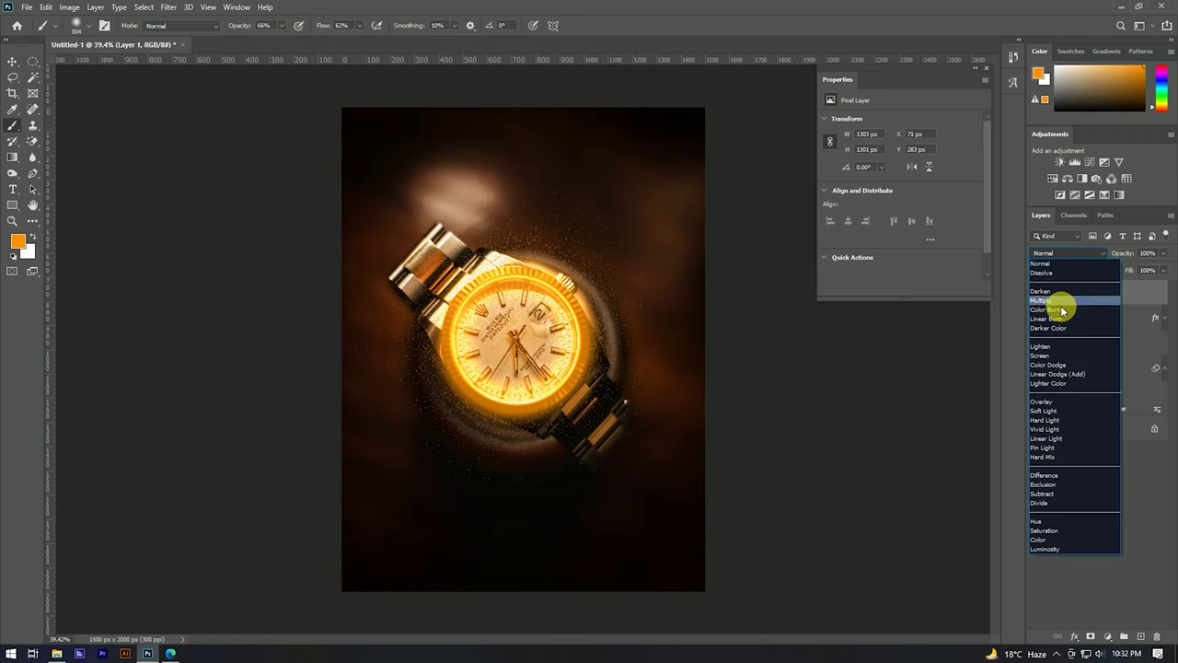
pyautogui.click(1058, 375)
pyautogui.click(12, 61)
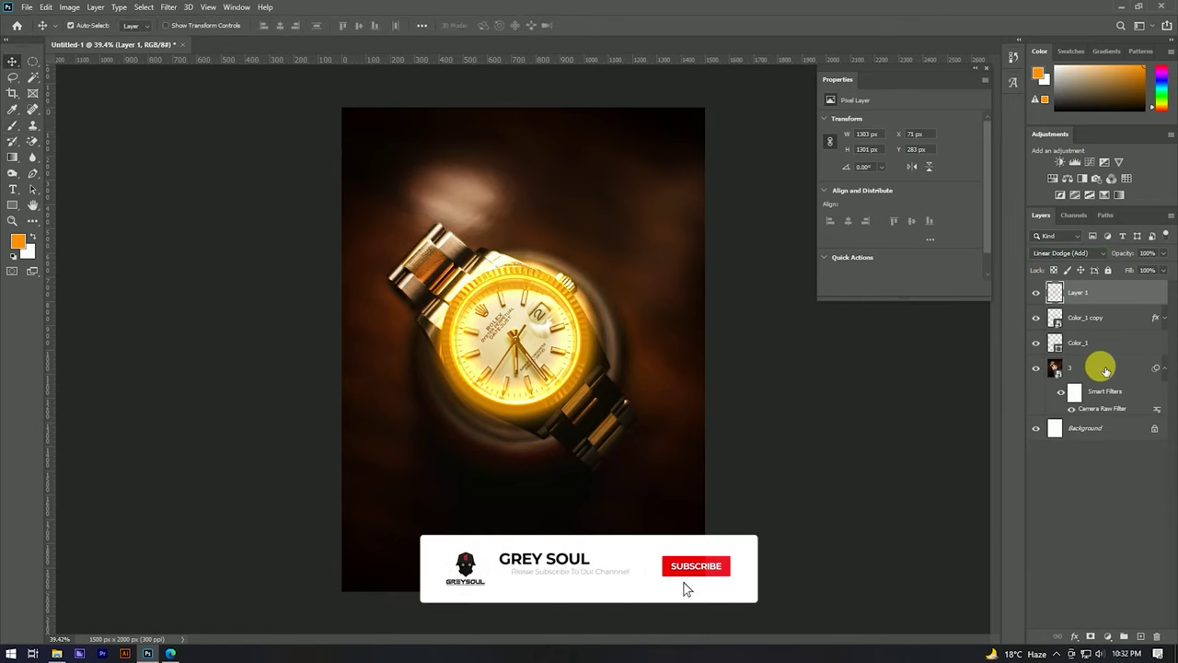
# Group Layer 1 through layer 3 into Group 1.
pyautogui.keyDown('shift'); pyautogui.click(1138, 371); pyautogui.keyUp('shift')
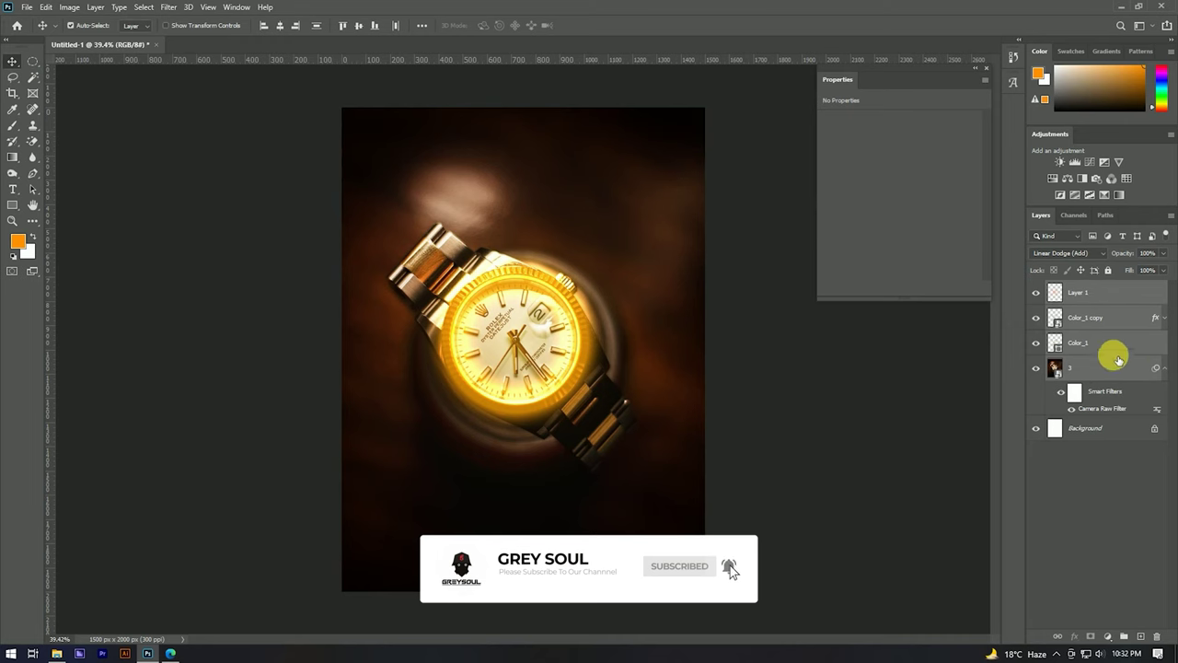
pyautogui.rightClick(1118, 358)
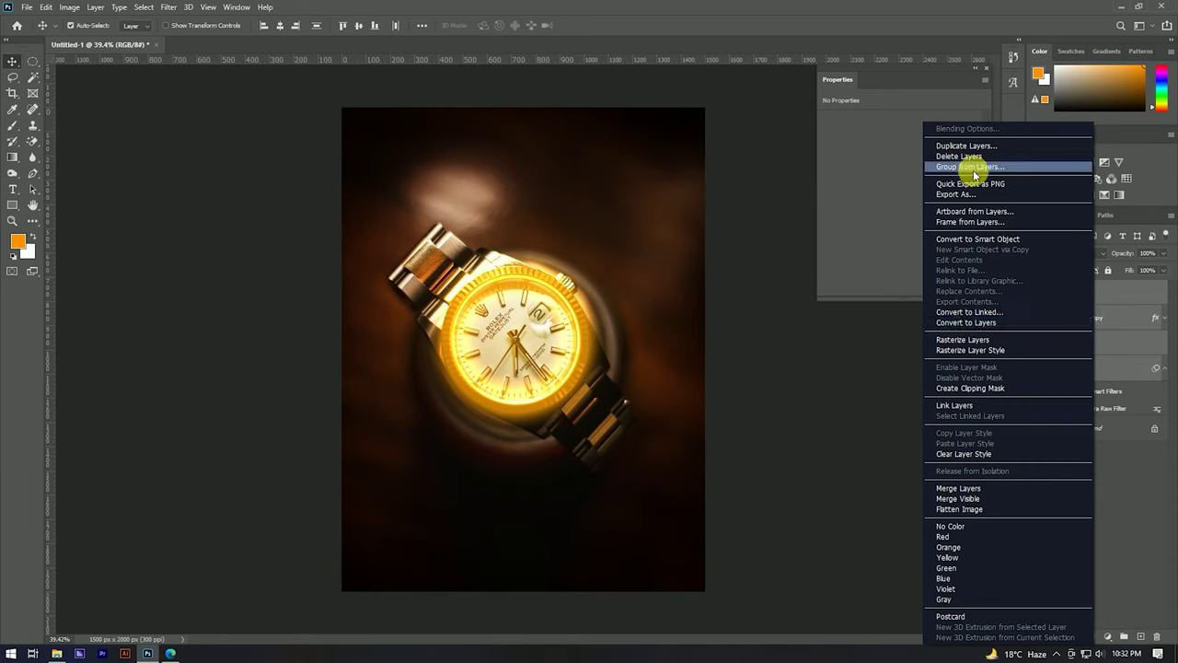
pyautogui.click(971, 170)
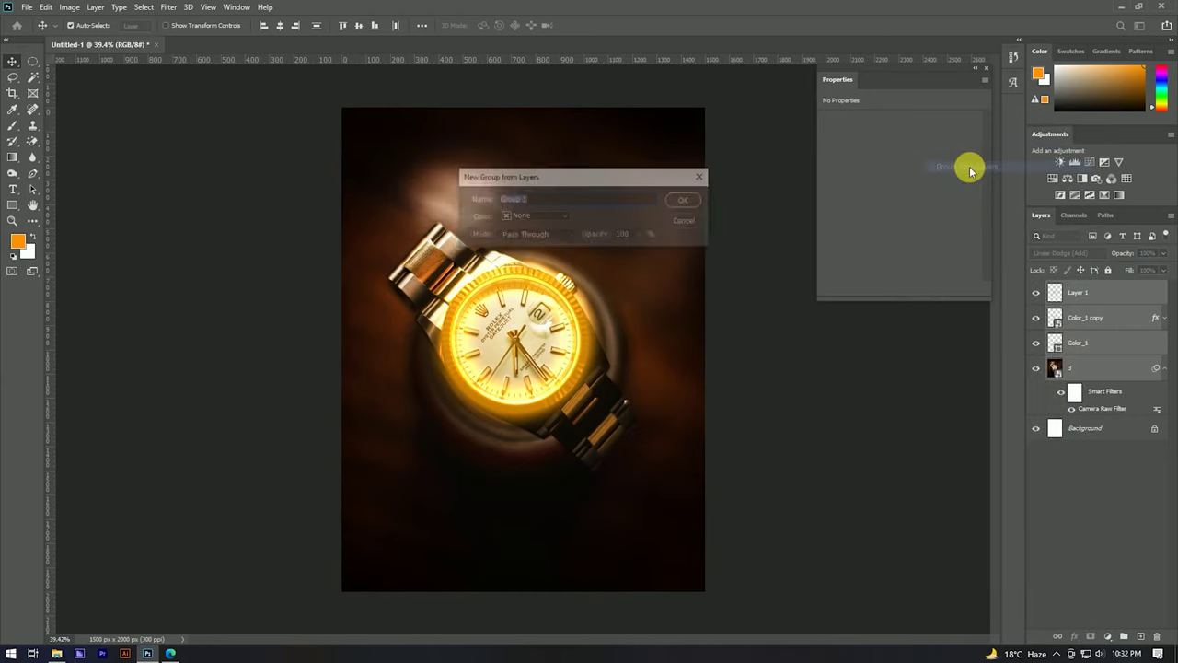
pyautogui.click(684, 199)
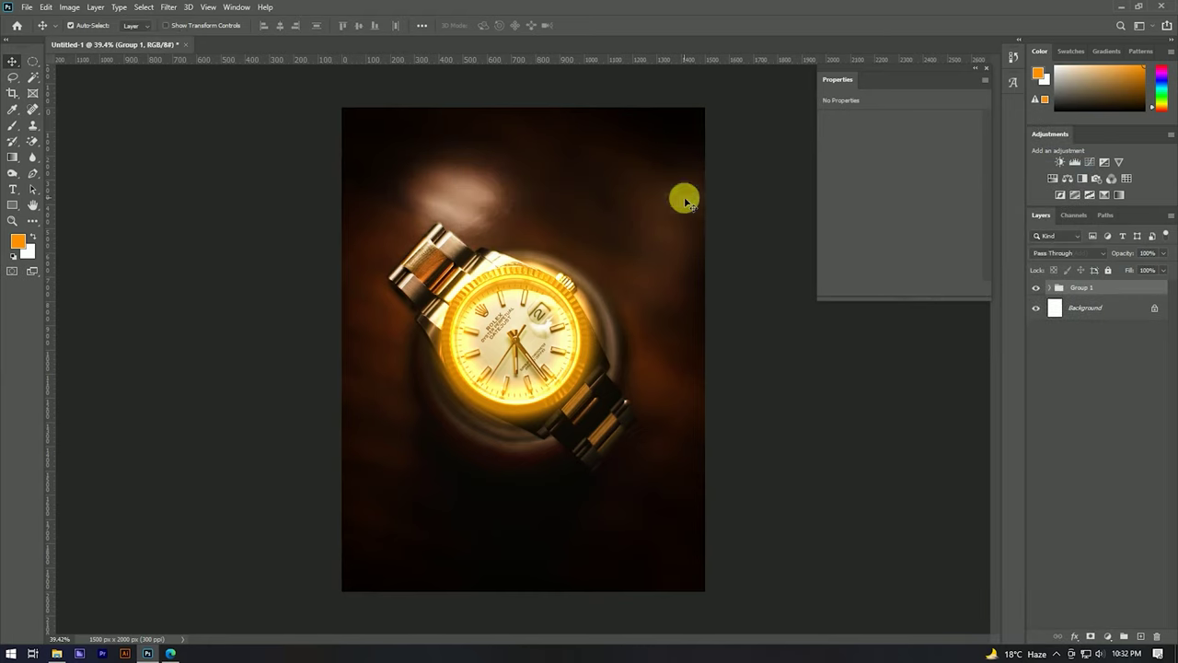
# Duplicate Group 1 as Group 1 copy.
pyautogui.rightClick(1122, 288)
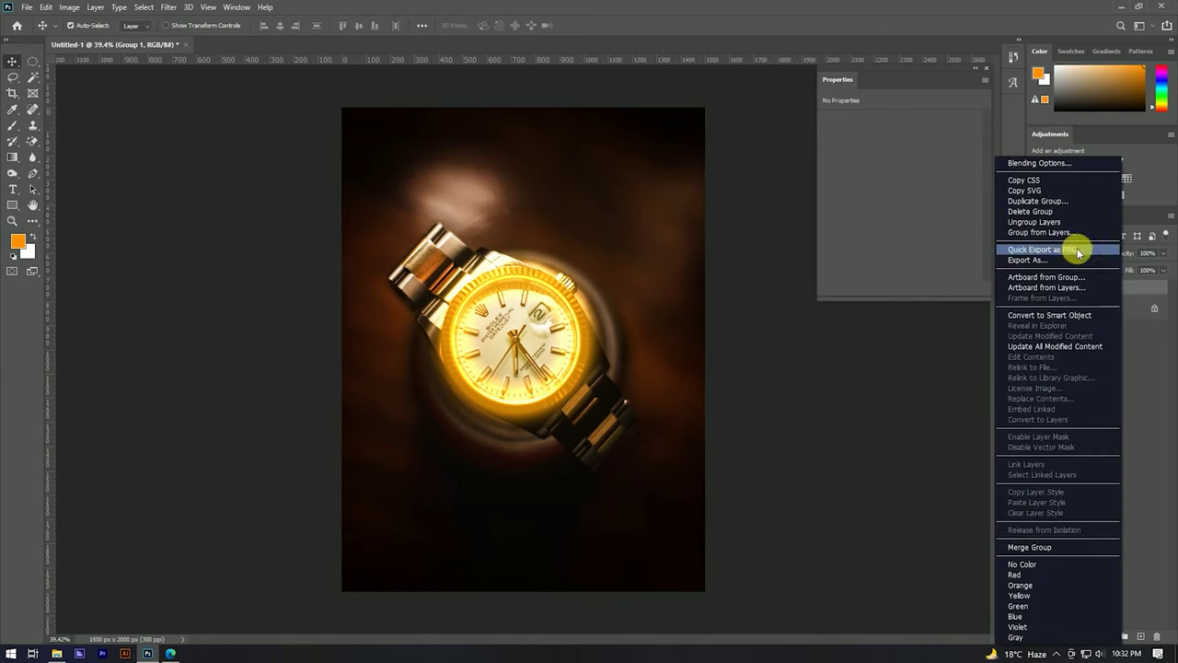
pyautogui.click(1030, 201)
pyautogui.click(690, 182)
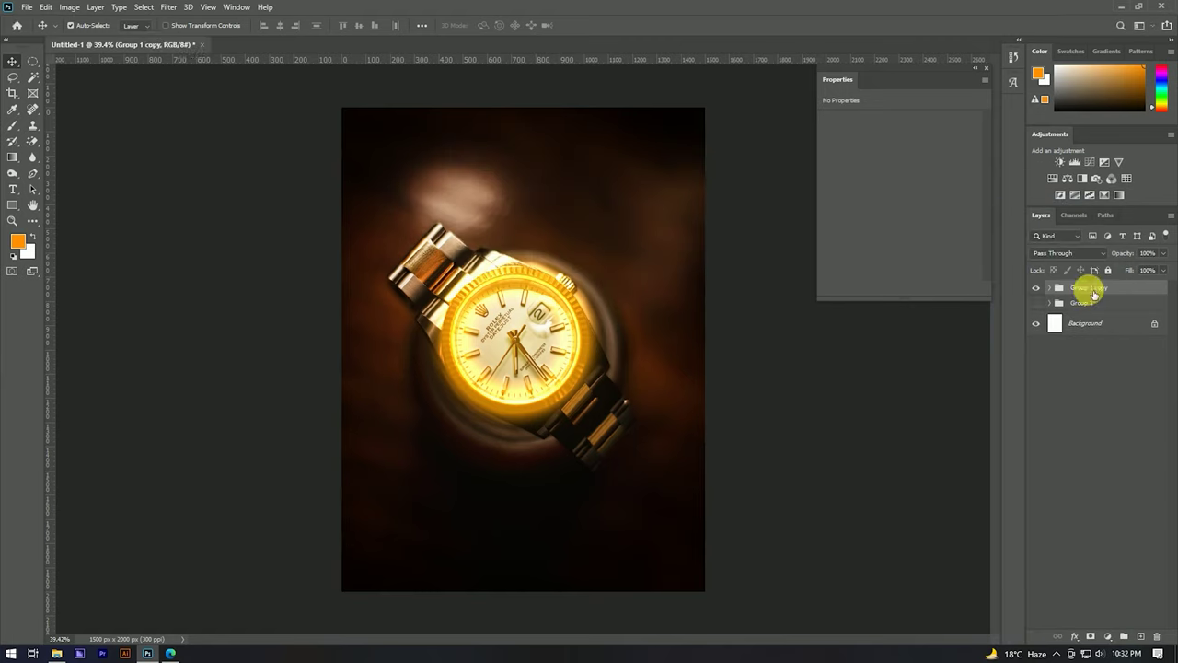
pyautogui.rightClick(1088, 289)
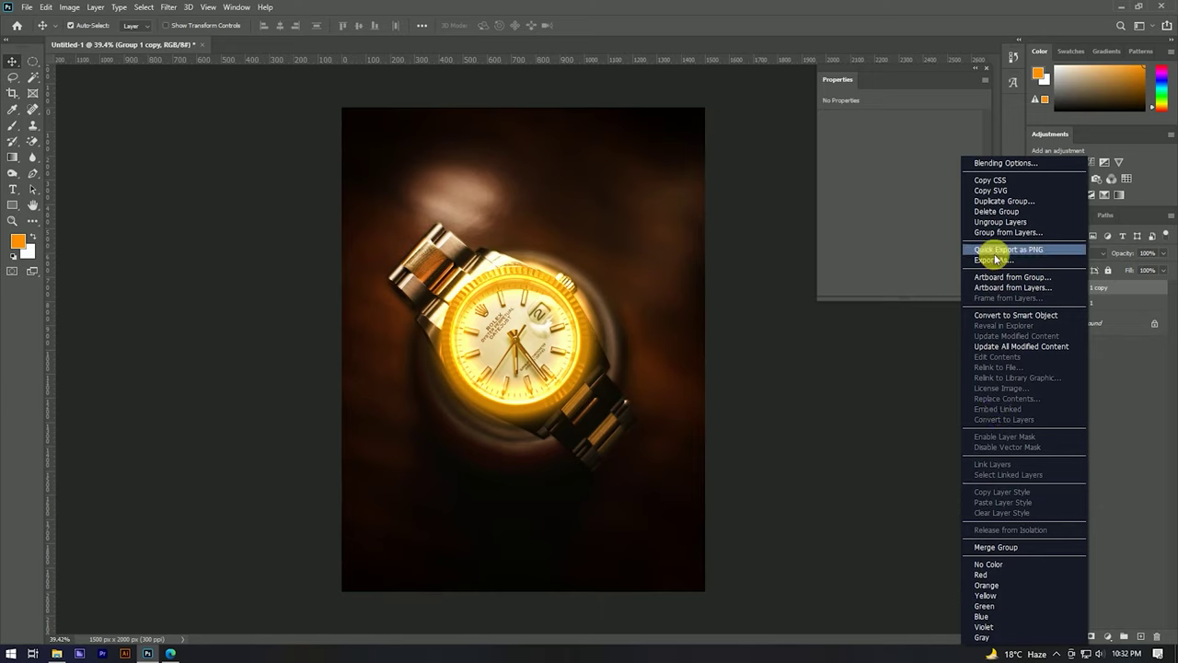
# Convert Group 1 copy to a smart object and add a Hue/Saturation adjustment layer.
pyautogui.click(1003, 314)
pyautogui.doubleClick(1038, 293)
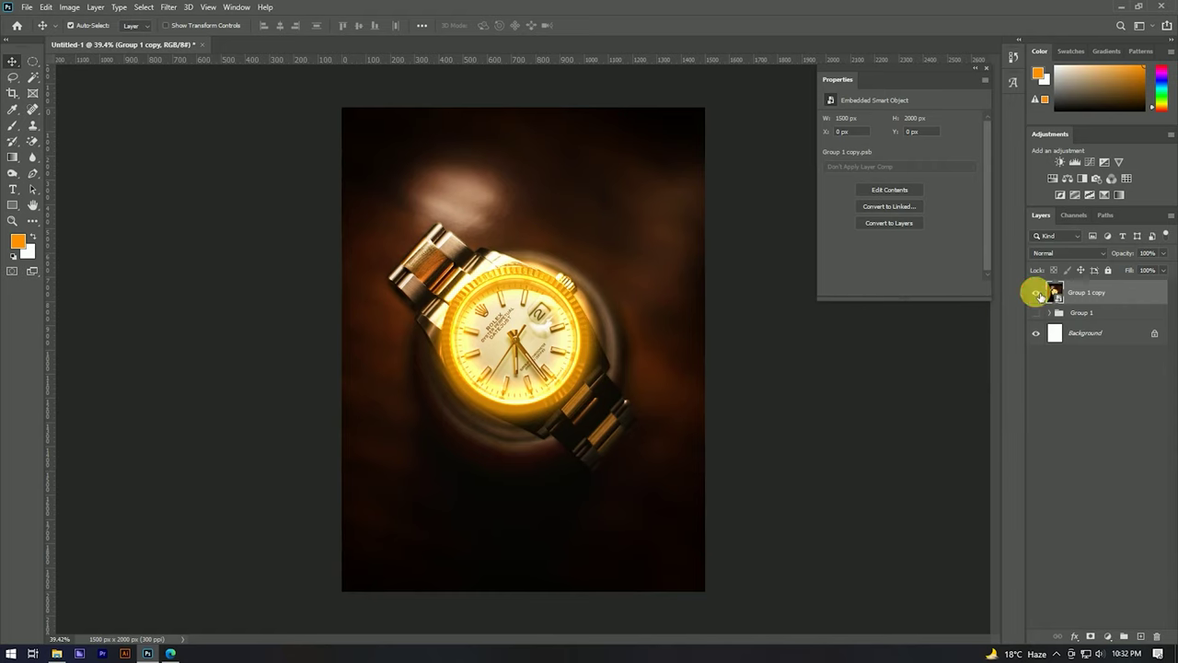
pyautogui.click(1107, 636)
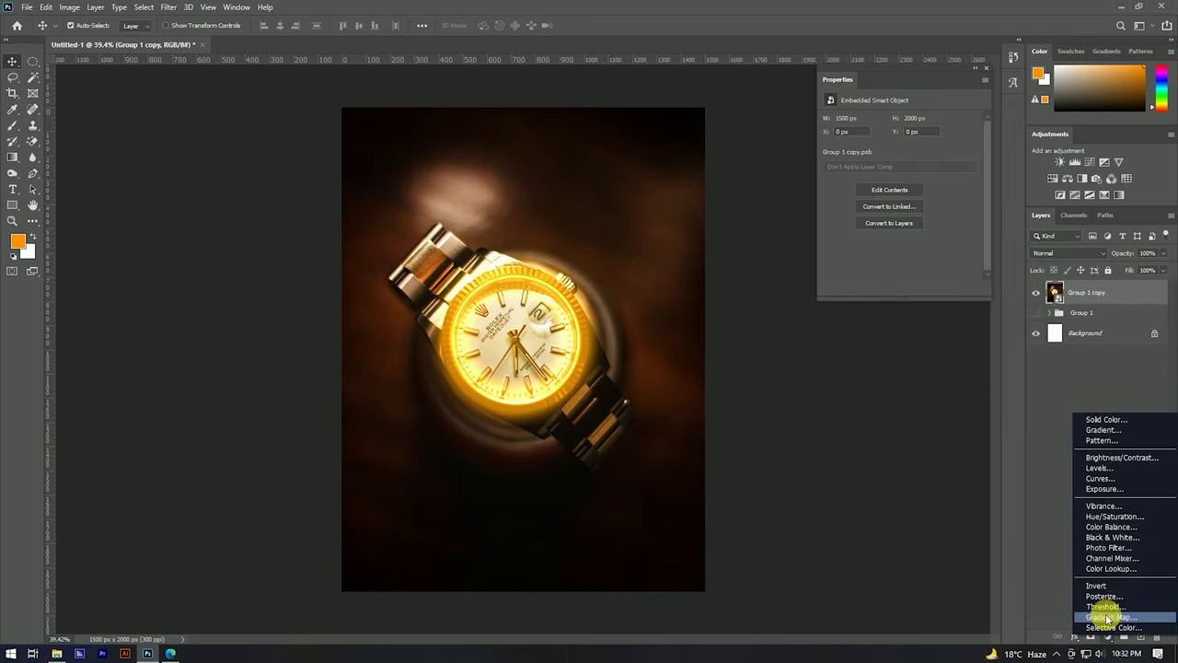
pyautogui.click(1109, 517)
# Set the Hue to -2 so the watch glow stays golden-orange.
pyautogui.moveTo(899, 166); pyautogui.dragTo(827, 174)
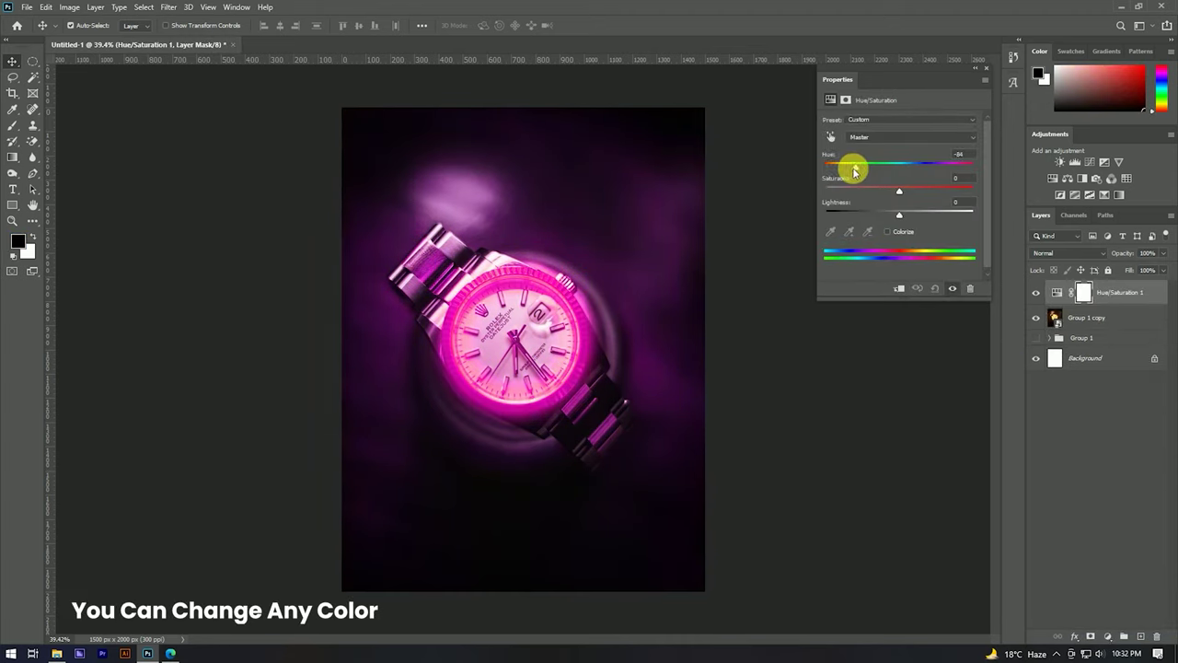
pyautogui.moveTo(824, 172)
pyautogui.mouseDown()
pyautogui.moveTo(955, 193)
pyautogui.moveTo(863, 203)
pyautogui.mouseUp()
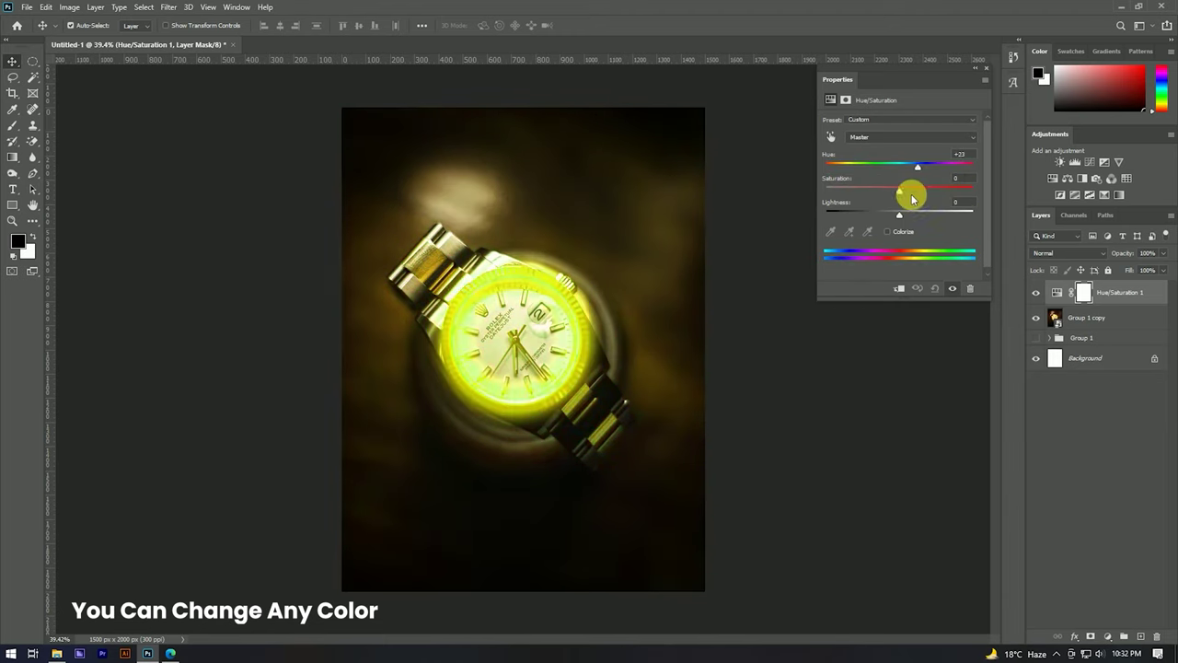
pyautogui.moveTo(863, 202); pyautogui.dragTo(897, 201)
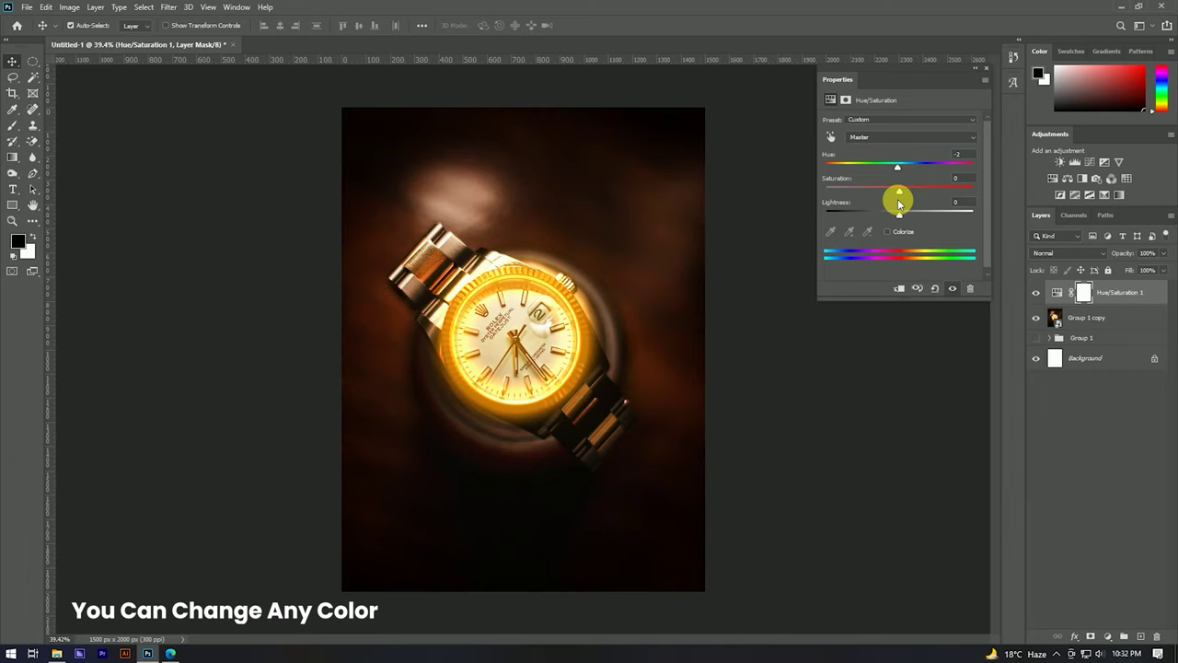
pyautogui.click(975, 68)
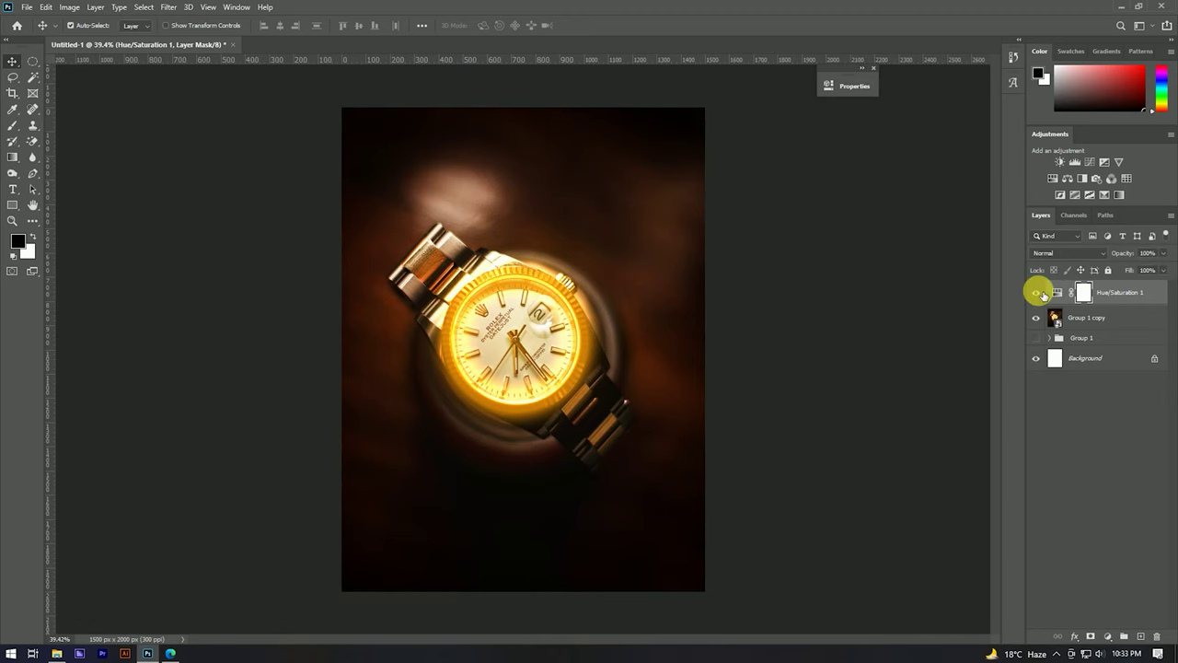
pyautogui.scroll(3, 468, 344)
pyautogui.scroll(-6, 543, 298)
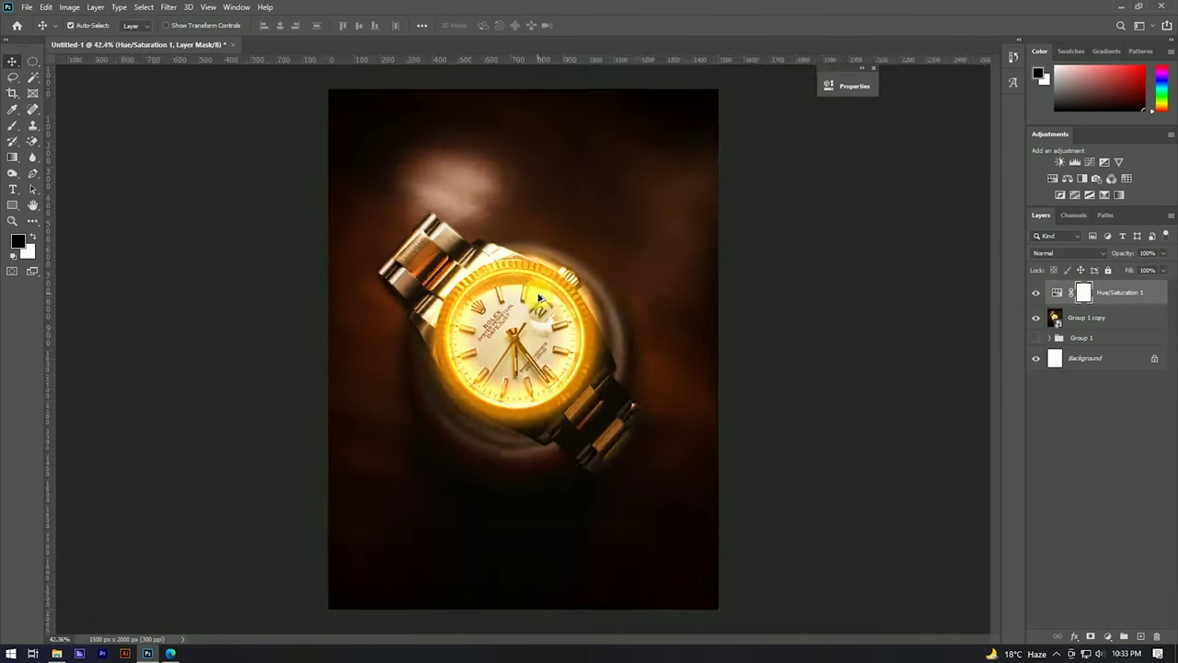
pyautogui.scroll(3, 542, 297)
pyautogui.scroll(-4, 543, 297)
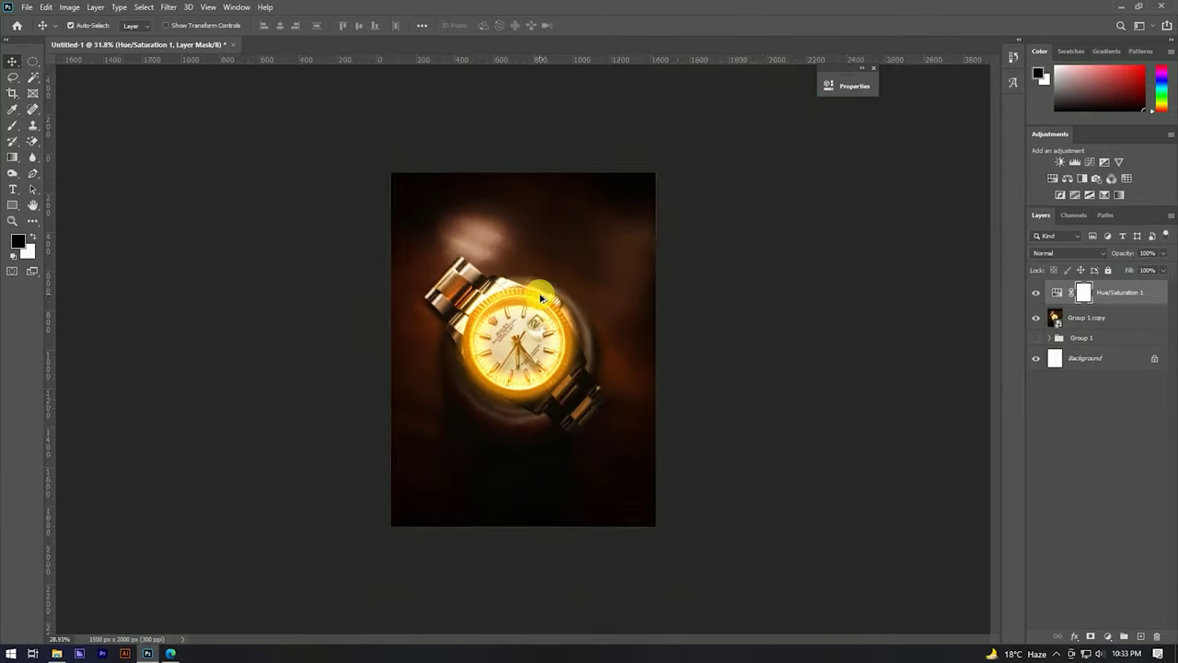
pyautogui.scroll(1, 543, 298)
pyautogui.scroll(3, 543, 297)
pyautogui.scroll(2, 543, 297)
pyautogui.scroll(-3, 543, 297)
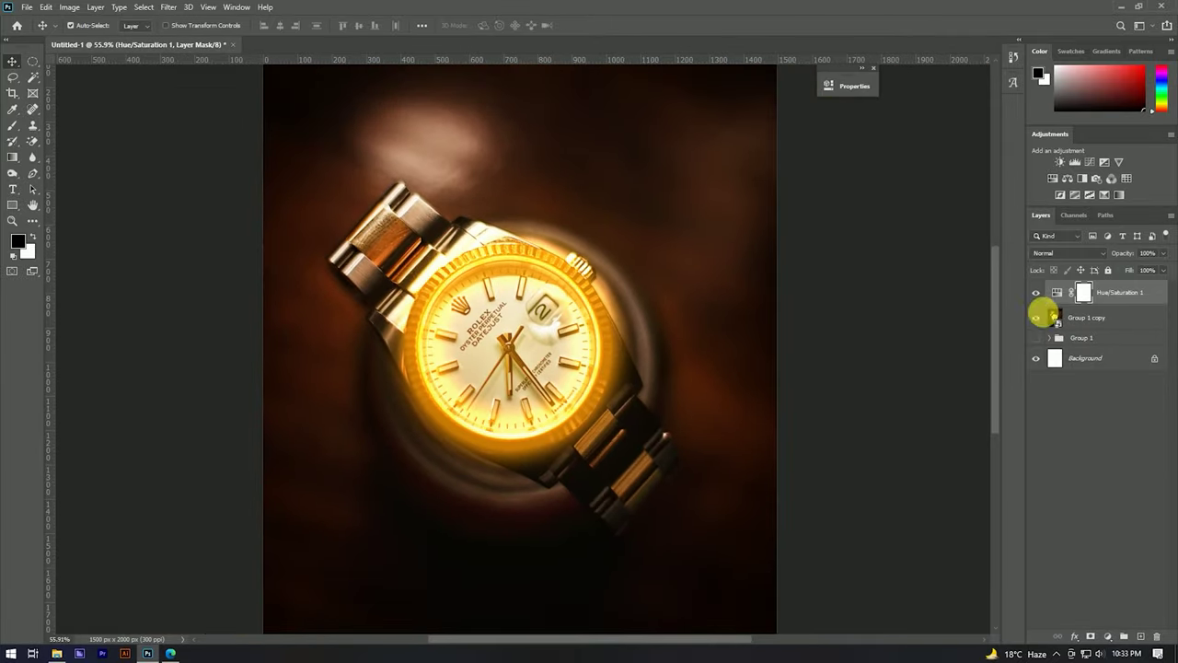
pyautogui.click(1060, 293)
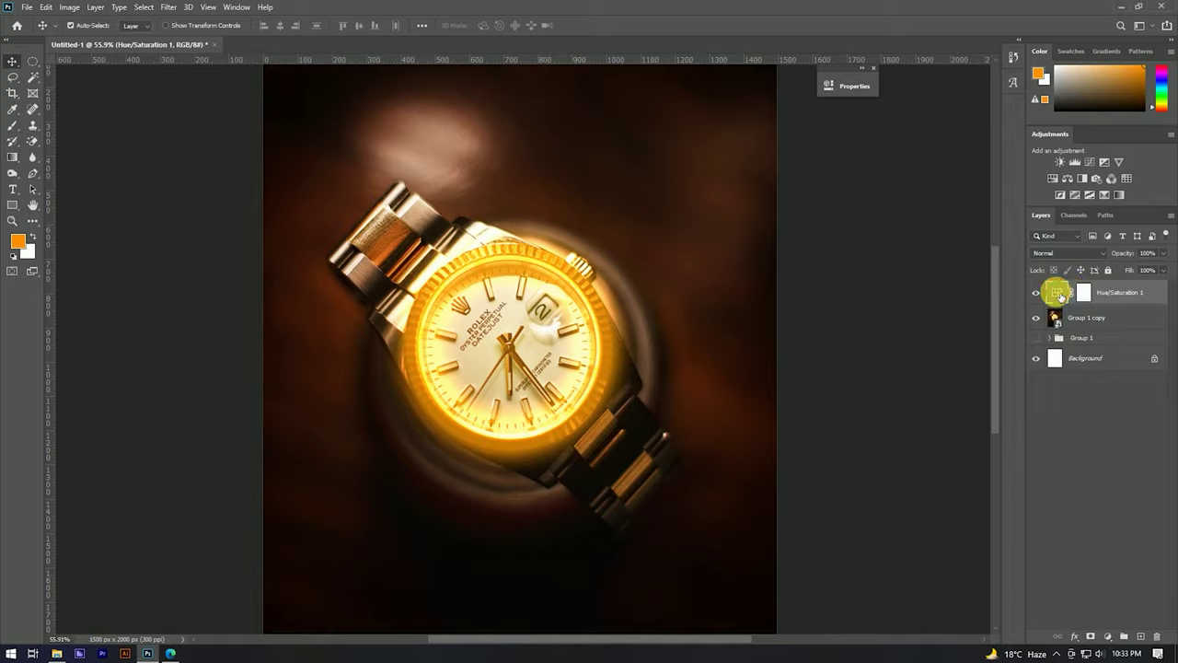